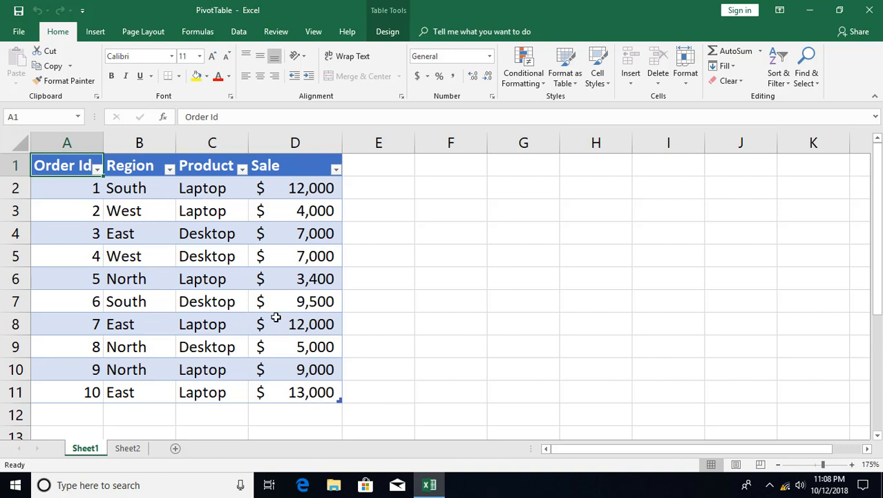
{"action": "left_click", "coordinate": [95, 32]}
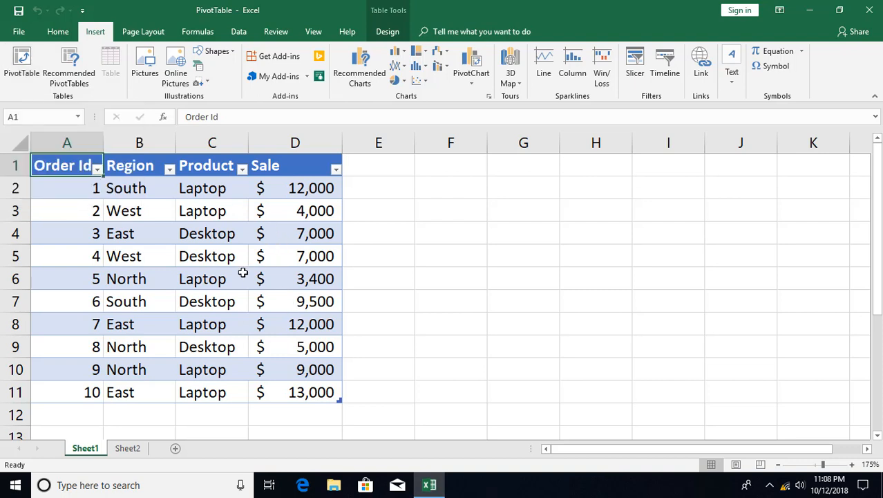
{"action": "left_click", "coordinate": [388, 32]}
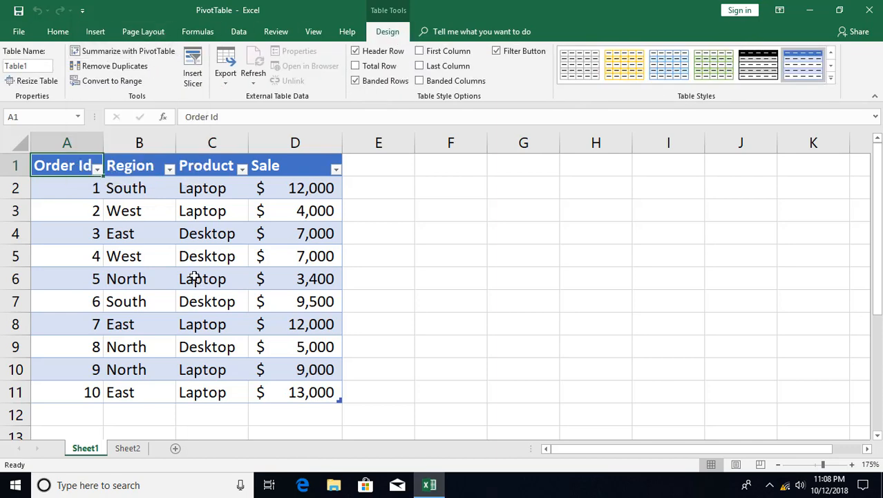
{"action": "left_click", "coordinate": [58, 31]}
Create a PivotTable from Table1 on a new worksheet.
{"action": "left_click", "coordinate": [207, 255]}
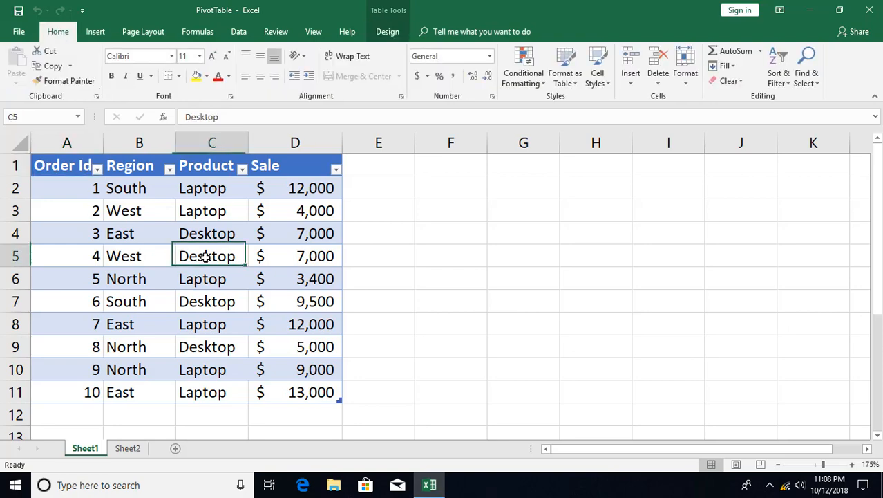
{"action": "left_click", "coordinate": [95, 32]}
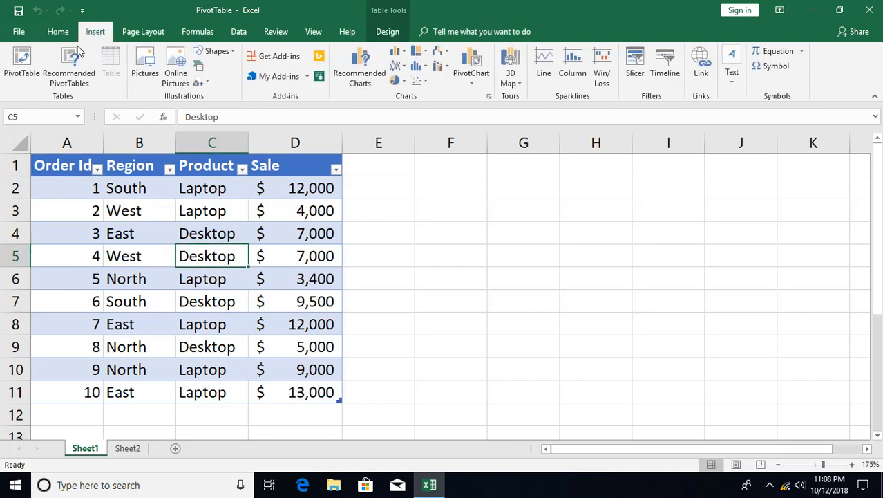
{"action": "left_click", "coordinate": [19, 66]}
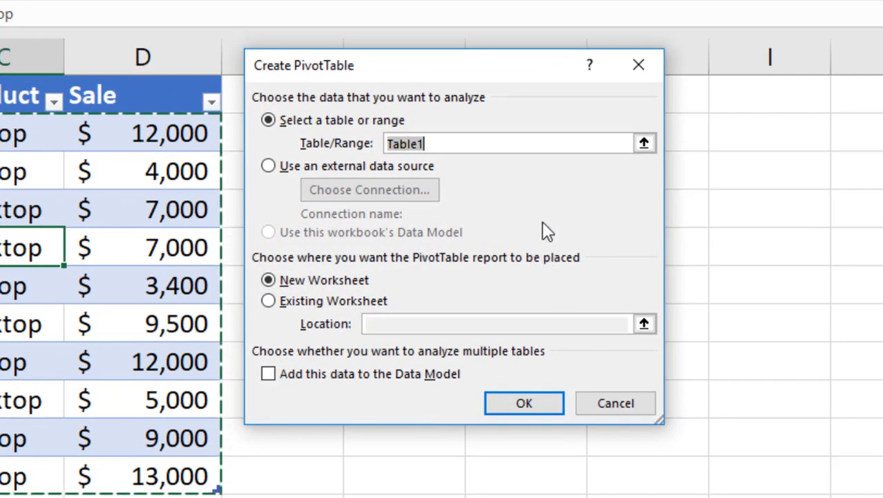
{"action": "left_click_drag", "start_coordinate": [503, 76], "coordinate": [427, 68]}
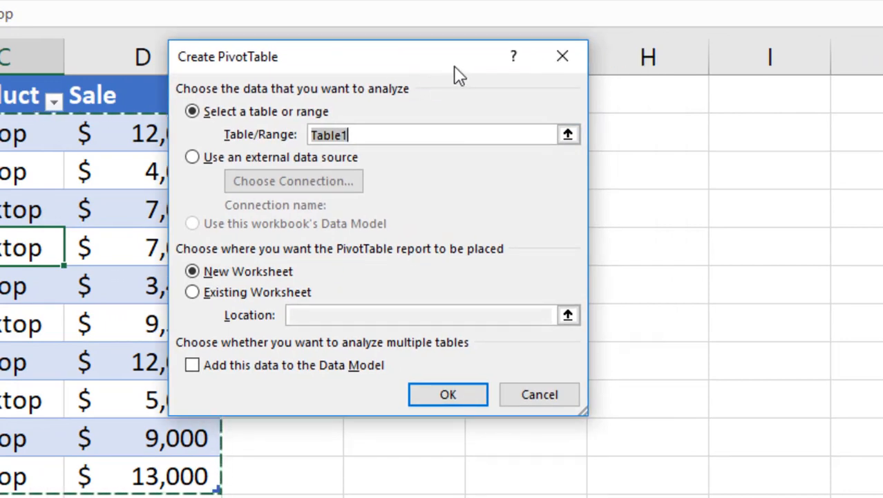
{"action": "left_click_drag", "start_coordinate": [458, 72], "coordinate": [580, 70]}
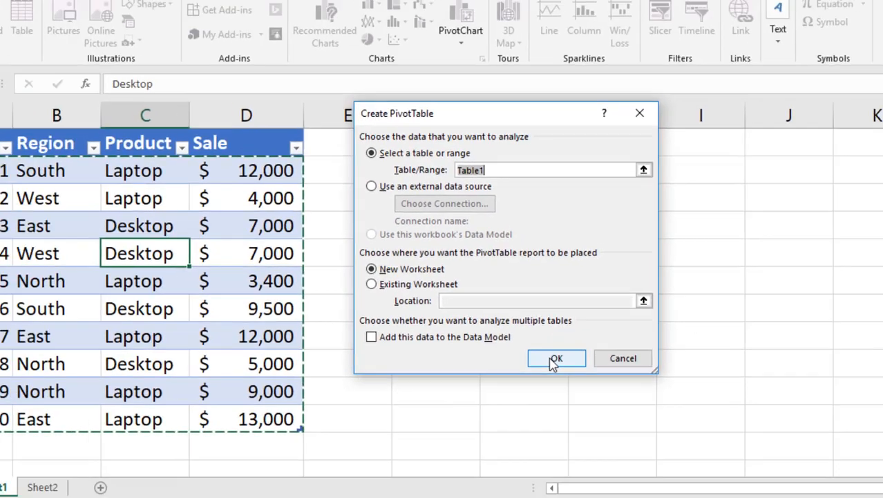
{"action": "left_click", "coordinate": [571, 392]}
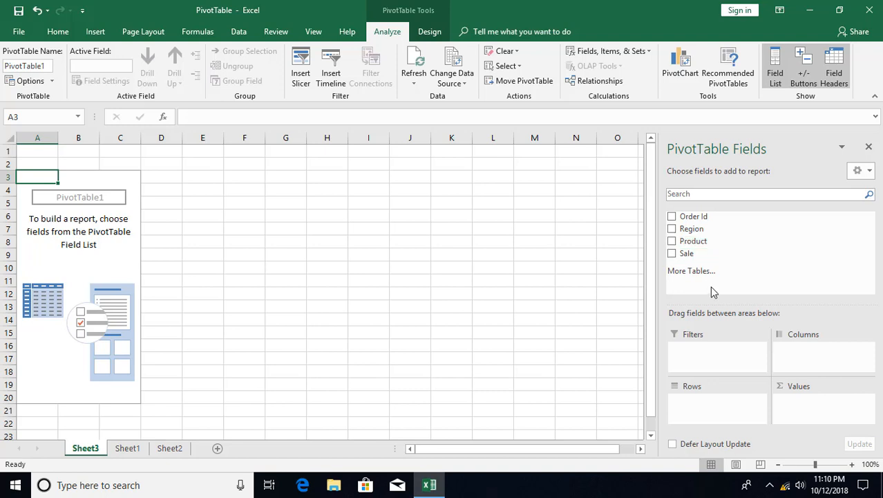
Add the Region field to the PivotTable rows and the Sale field to its values.
{"action": "left_click", "coordinate": [672, 231]}
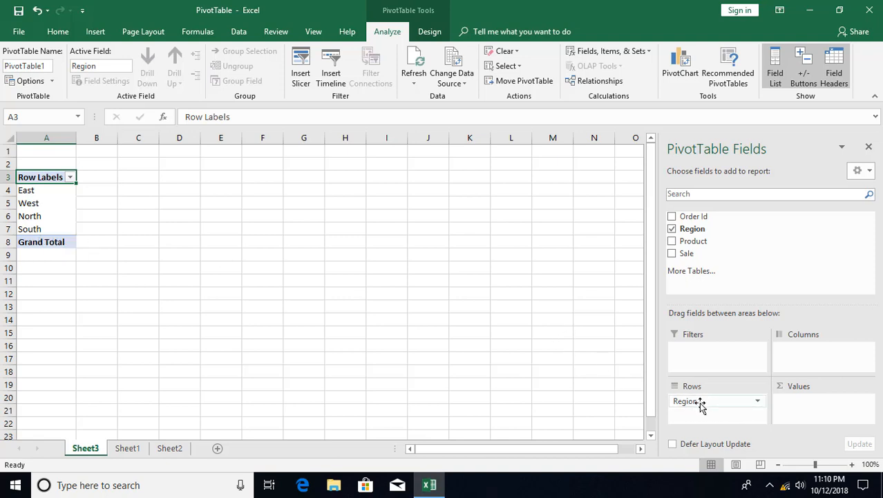
{"action": "left_click", "coordinate": [673, 254]}
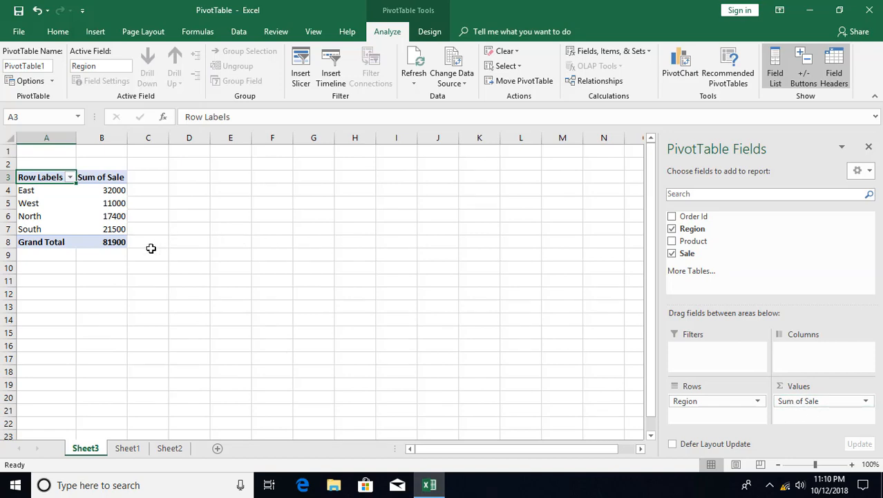
{"action": "scroll", "coordinate": [151, 248], "scroll_direction": "up", "scroll_amount": 5, "text": "ctrl"}
{"action": "scroll", "coordinate": [150, 248], "scroll_direction": "up", "scroll_amount": 1, "text": "ctrl"}
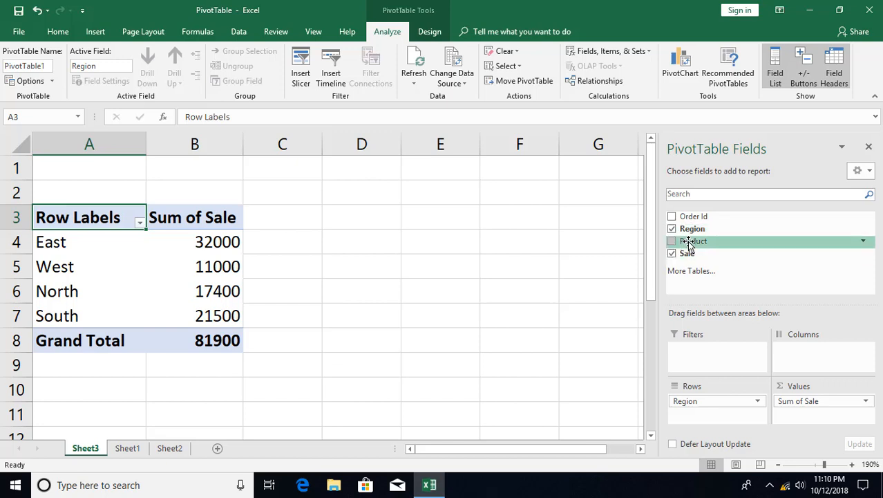
Replace the Region field with Product in the PivotTable rows.
{"action": "mouse_move", "coordinate": [708, 402]}
{"action": "left_mouse_down"}
{"action": "mouse_move", "coordinate": [579, 391]}
{"action": "mouse_move", "coordinate": [728, 405]}
{"action": "mouse_move", "coordinate": [716, 401]}
{"action": "left_mouse_up"}
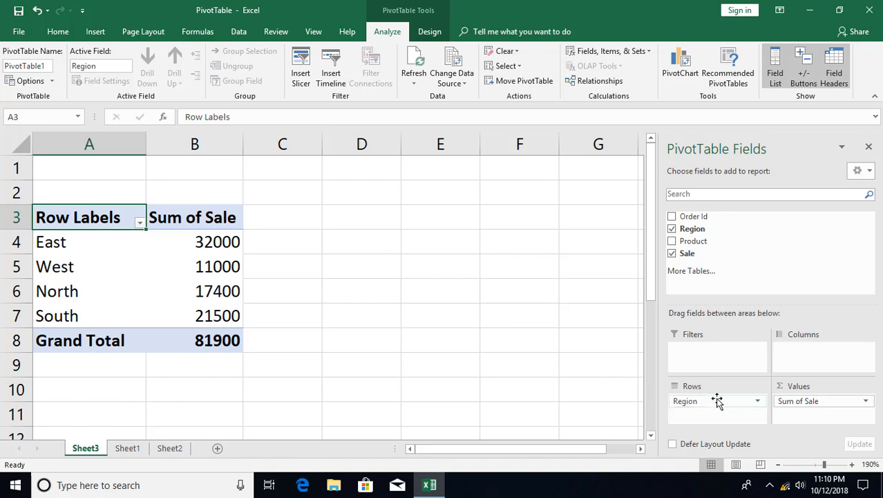
{"action": "left_click", "coordinate": [671, 228]}
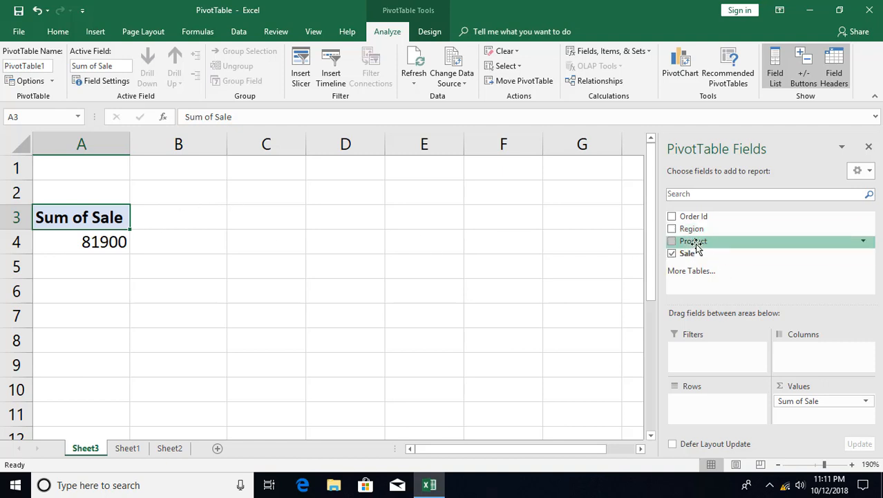
{"action": "left_click_drag", "start_coordinate": [696, 245], "coordinate": [714, 402]}
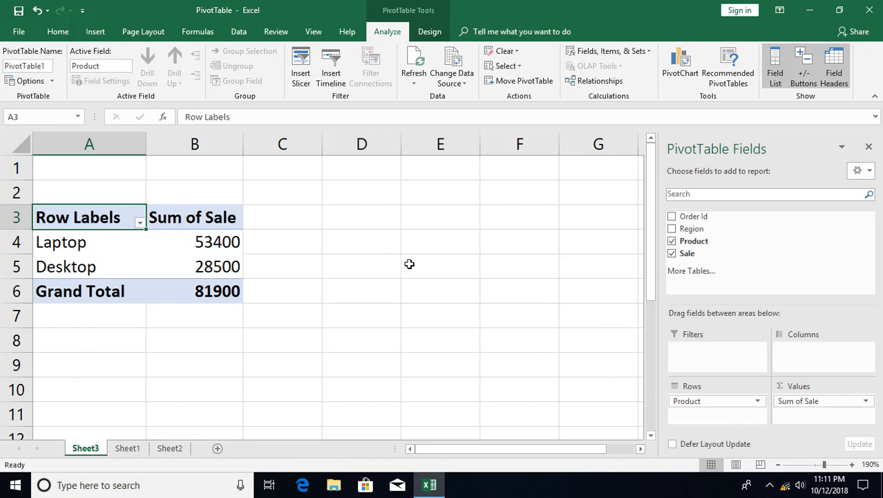
Delete the PivotTable worksheet Sheet3 and confirm its removal.
{"action": "right_click", "coordinate": [83, 450]}
{"action": "left_click", "coordinate": [124, 313]}
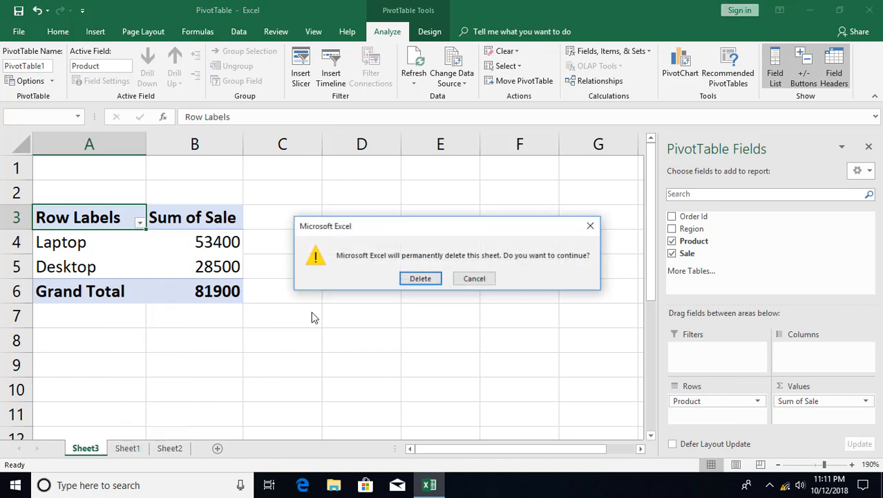
{"action": "left_click", "coordinate": [420, 277]}
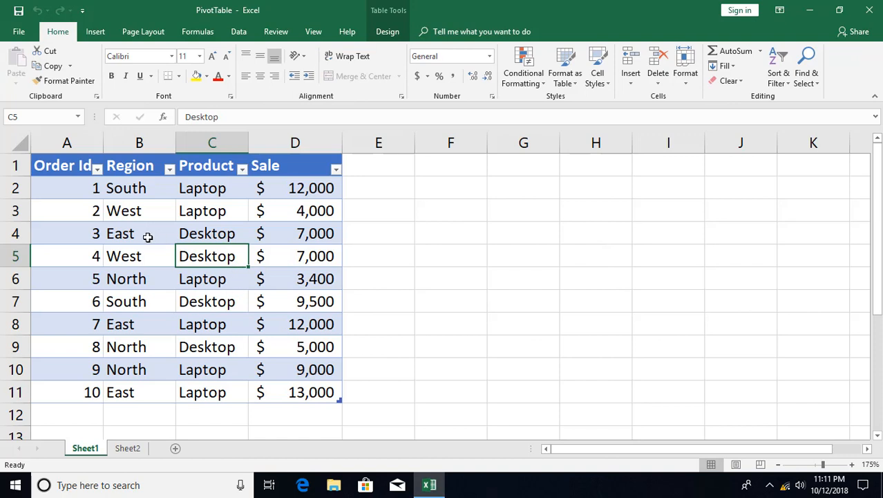
Select the whole sales table on Sheet1 and use Quick Analysis to create the suggested PivotTable summing Sale by Region.
{"action": "left_click", "coordinate": [95, 33]}
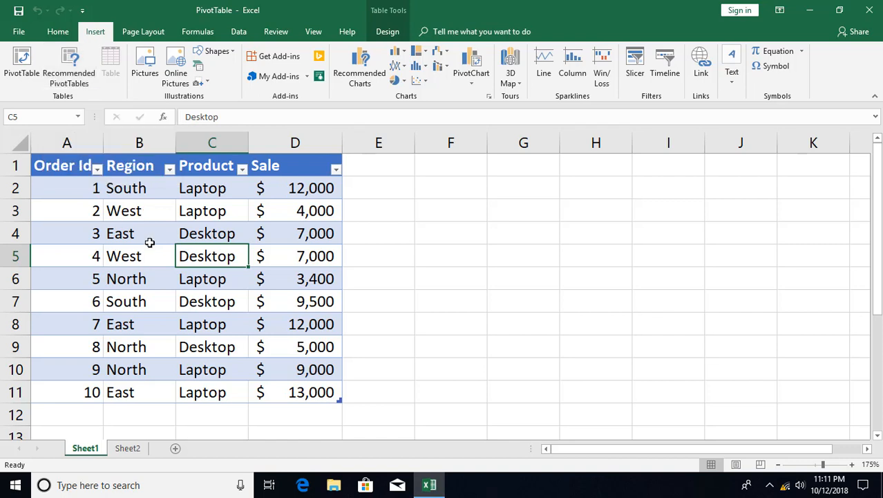
{"action": "right_click", "coordinate": [141, 225]}
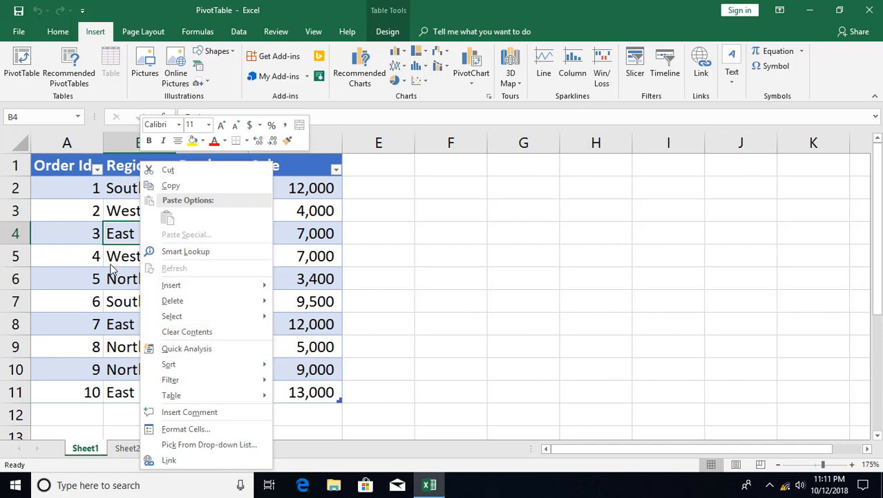
{"action": "key", "text": "Escape"}
{"action": "key", "text": "ctrl+a"}
{"action": "key", "text": "ctrl+q"}
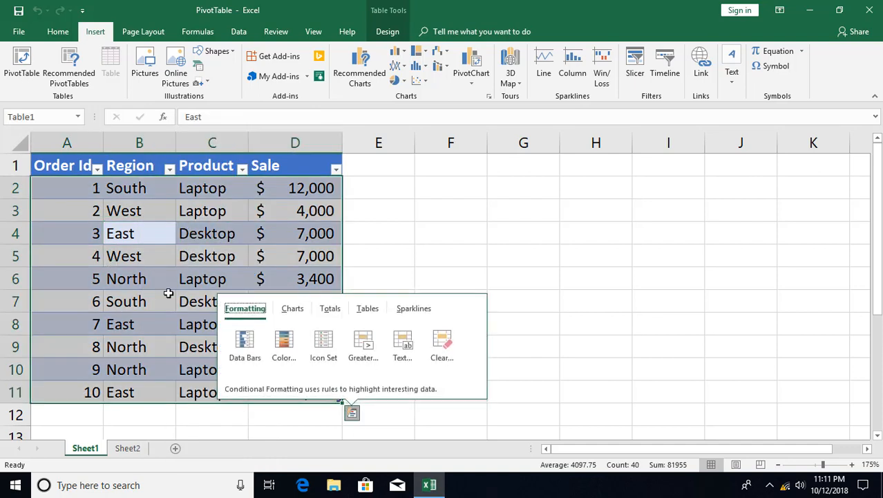
{"action": "left_click", "coordinate": [369, 309]}
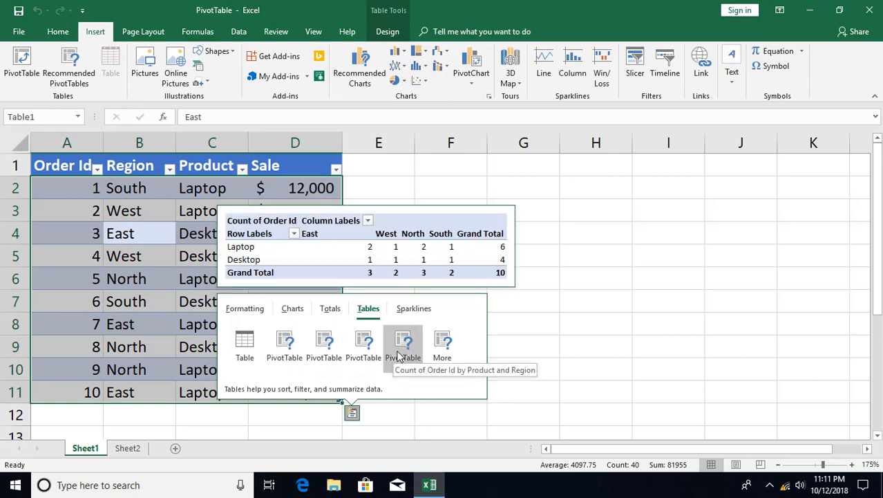
{"action": "left_click", "coordinate": [283, 342]}
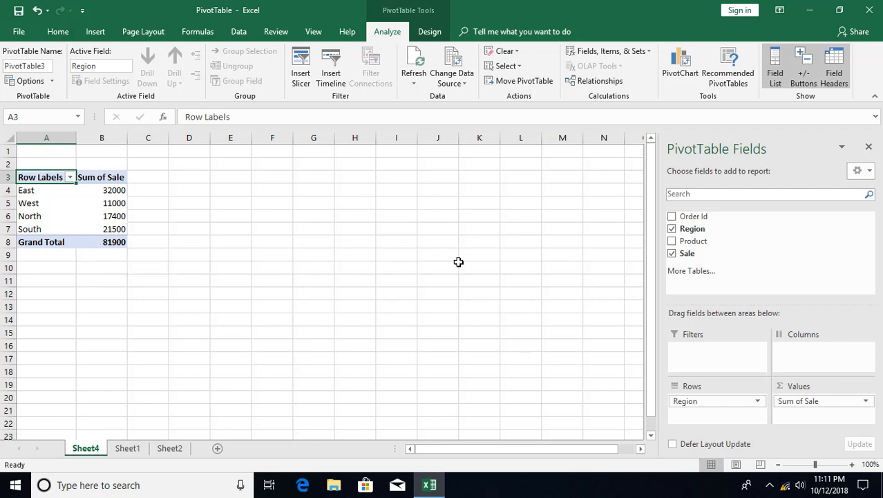
Drill down into the East region's Sum of Sale to list its source records on a new sheet.
{"action": "scroll", "coordinate": [449, 262], "scroll_direction": "up", "scroll_amount": 5, "text": "ctrl"}
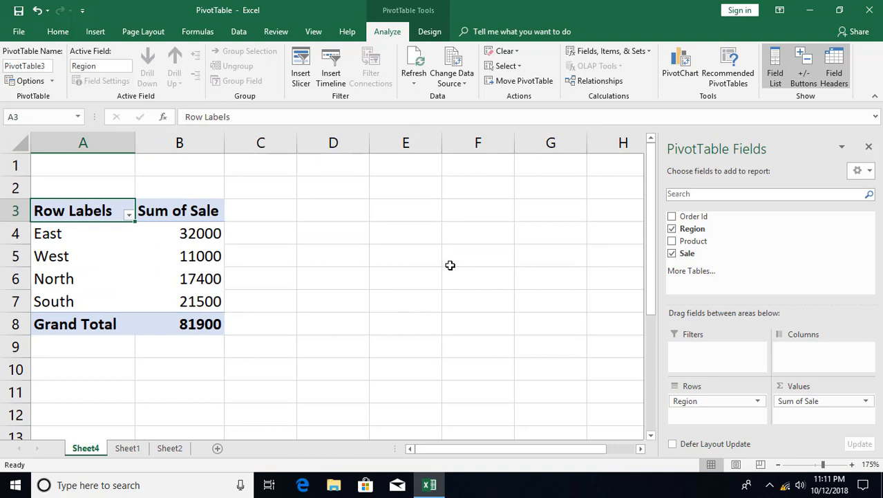
{"action": "left_click", "coordinate": [90, 237]}
{"action": "left_click", "coordinate": [174, 237]}
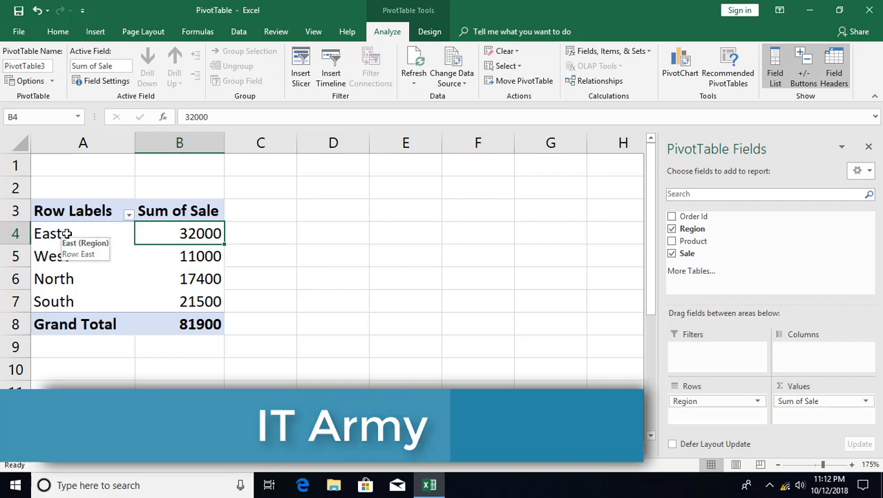
{"action": "double_click", "coordinate": [176, 235]}
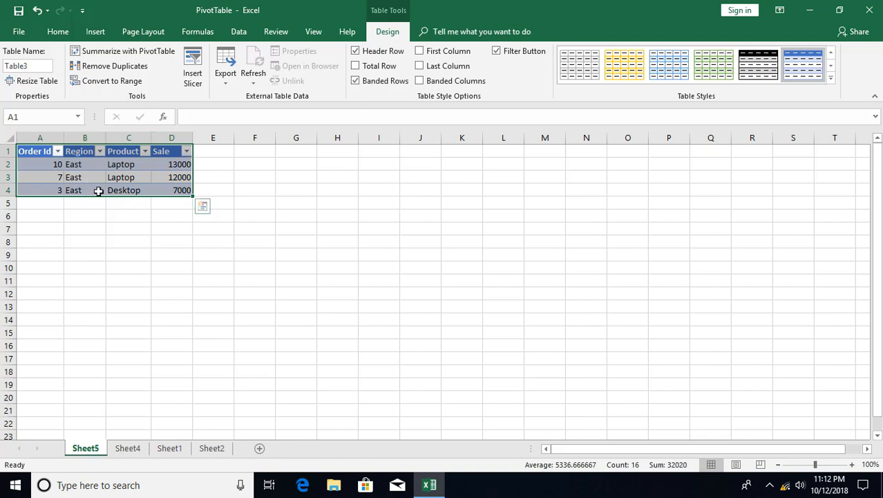
Delete the East detail worksheet Sheet5 and confirm its removal.
{"action": "right_click", "coordinate": [85, 450]}
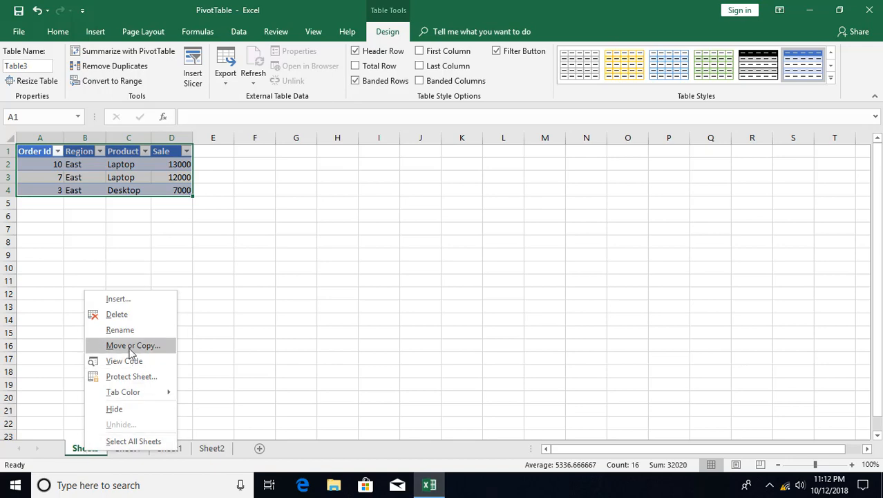
{"action": "left_click", "coordinate": [118, 315]}
{"action": "left_click", "coordinate": [411, 277]}
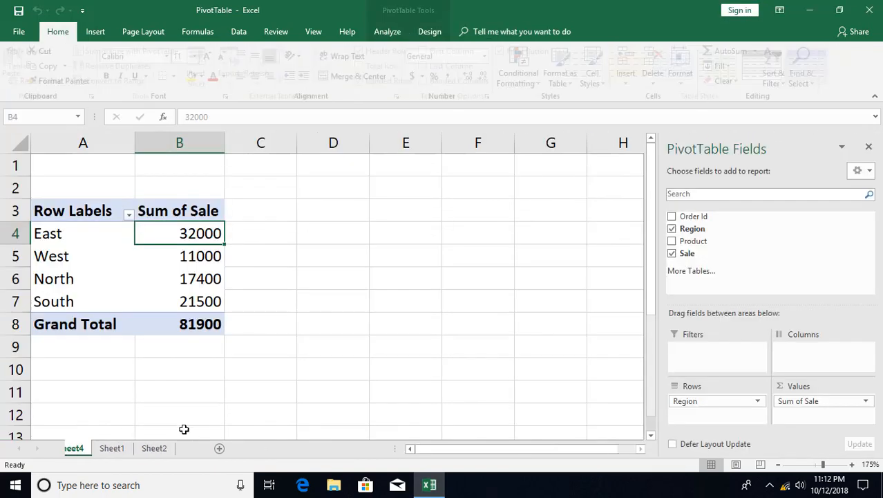
Add the Product field below Region in the PivotTable rows and collapse the East, West and North groups.
{"action": "left_click", "coordinate": [110, 281]}
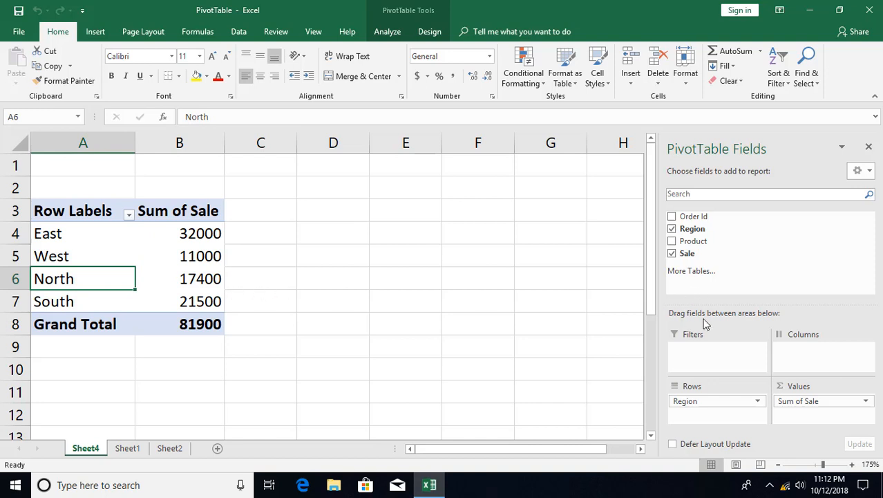
{"action": "left_click_drag", "start_coordinate": [701, 243], "coordinate": [701, 414]}
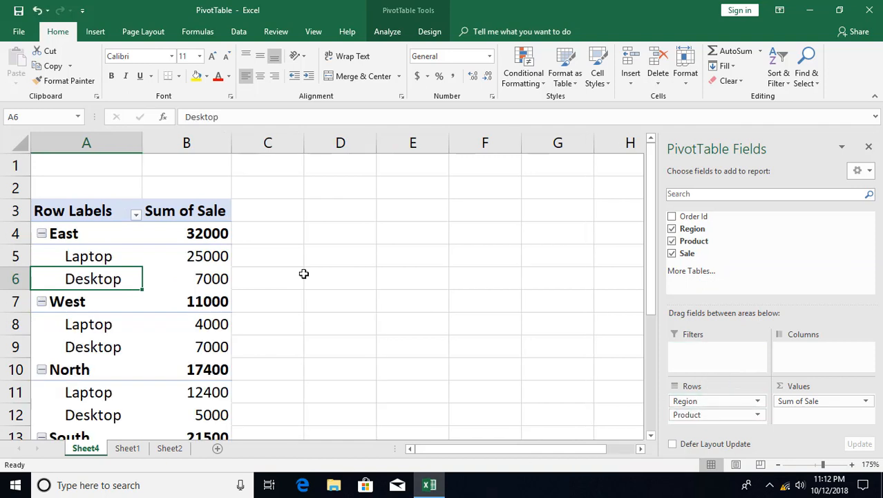
{"action": "scroll", "coordinate": [132, 268], "scroll_direction": "down", "scroll_amount": 1}
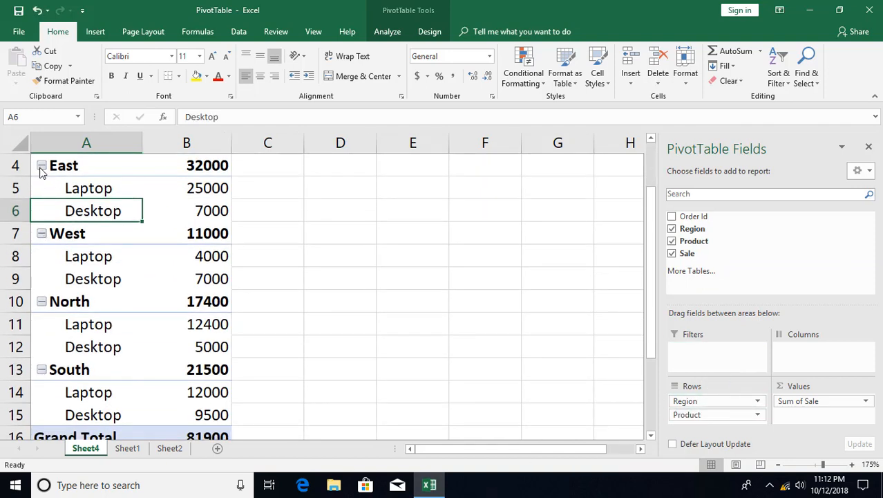
{"action": "left_click", "coordinate": [42, 166]}
{"action": "left_click", "coordinate": [42, 187]}
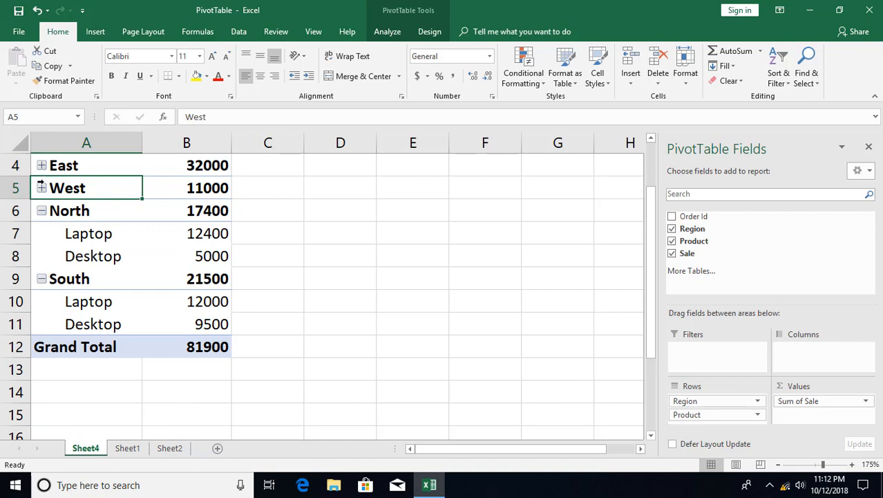
{"action": "left_click", "coordinate": [42, 211]}
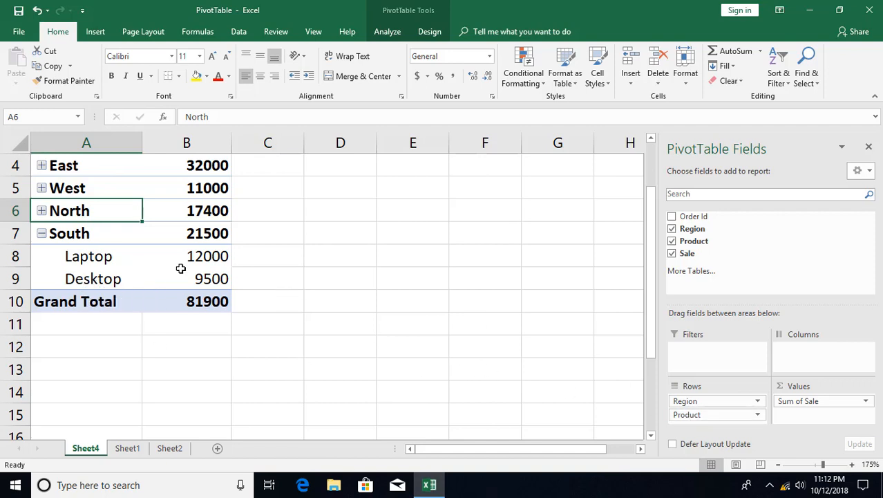
Move the Product field above Region in the PivotTable rows and collapse the Laptop and Desktop groups.
{"action": "left_click", "coordinate": [704, 416]}
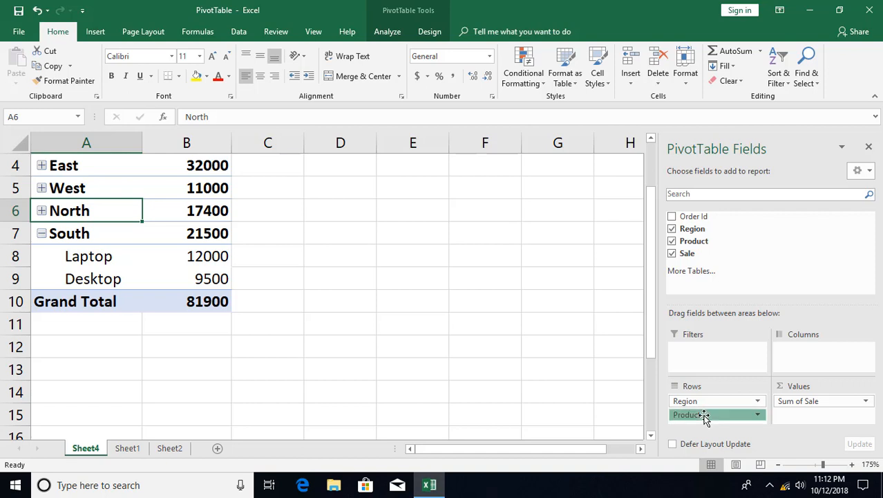
{"action": "left_click_drag", "start_coordinate": [704, 416], "coordinate": [707, 399]}
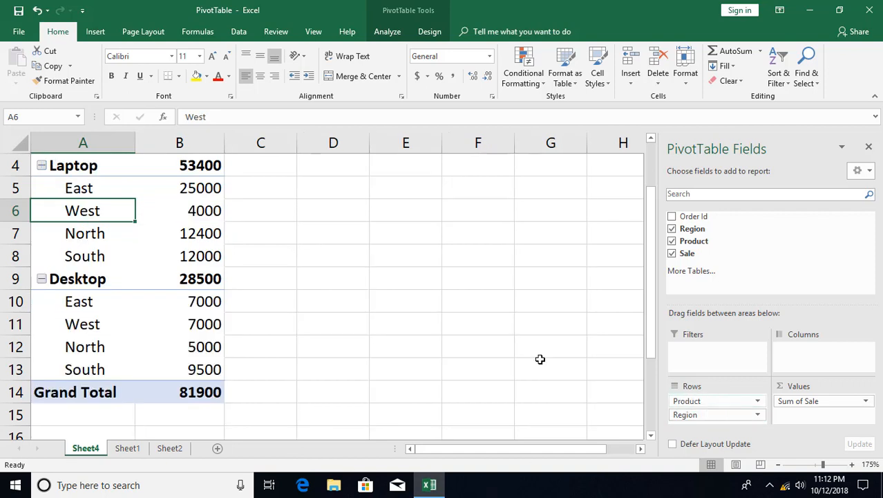
{"action": "left_click", "coordinate": [41, 167]}
{"action": "left_click", "coordinate": [41, 188]}
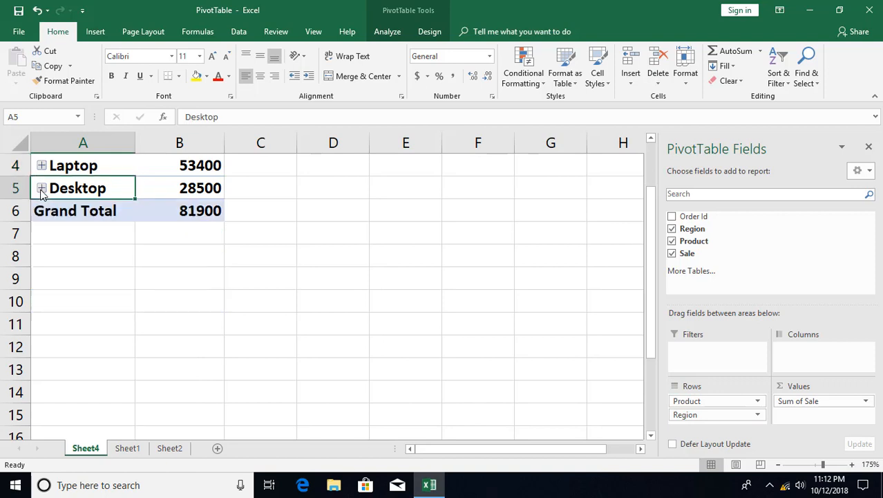
{"action": "left_click", "coordinate": [43, 173]}
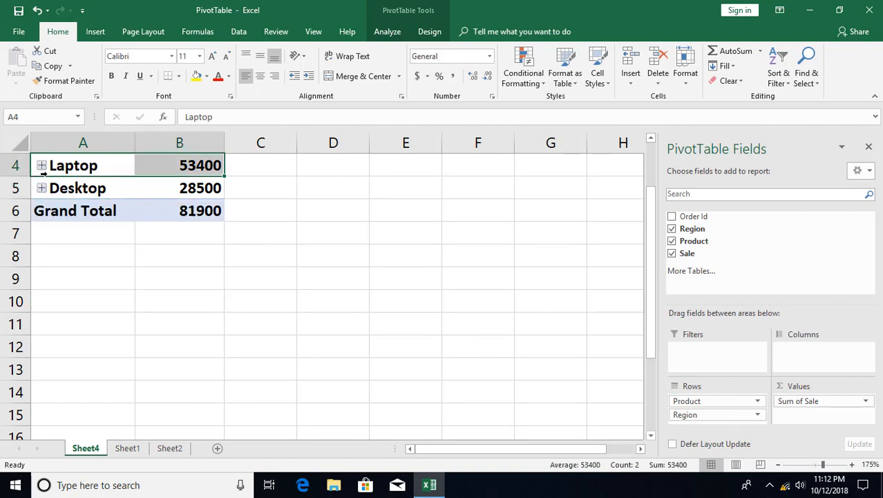
Expand the Laptop group and move the Region field from rows to columns, keeping Product in the rows of the PivotTable.
{"action": "left_click", "coordinate": [42, 166]}
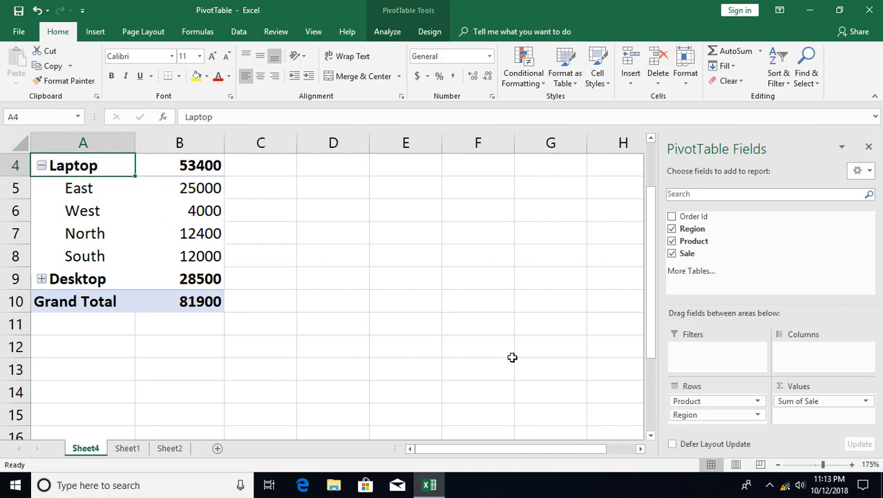
{"action": "left_click_drag", "start_coordinate": [700, 415], "coordinate": [813, 350]}
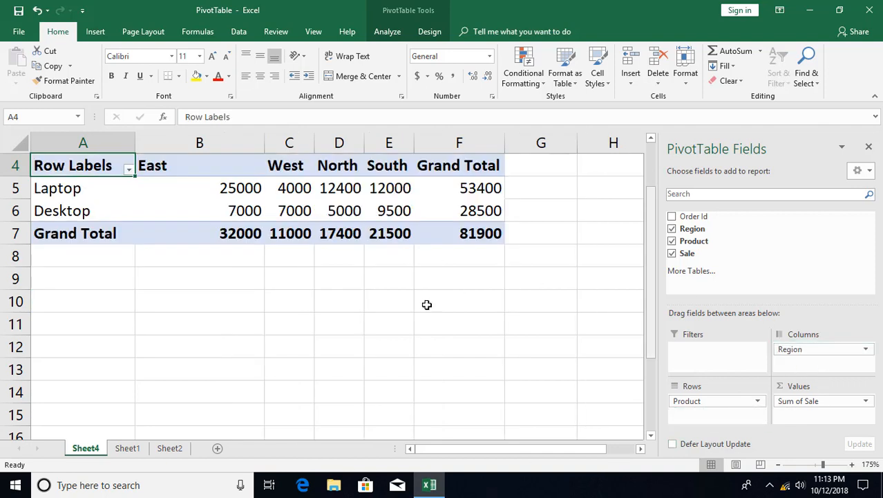
{"action": "scroll", "coordinate": [426, 303], "scroll_direction": "up", "scroll_amount": 1}
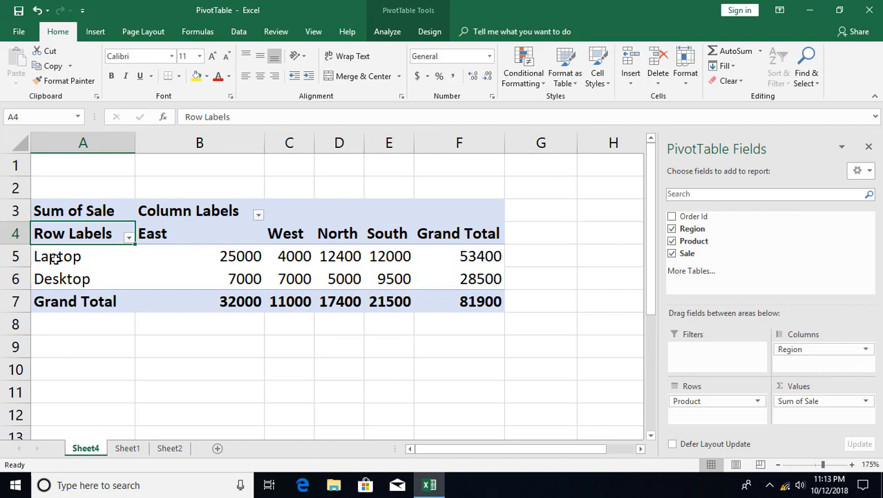
{"action": "left_click", "coordinate": [55, 258]}
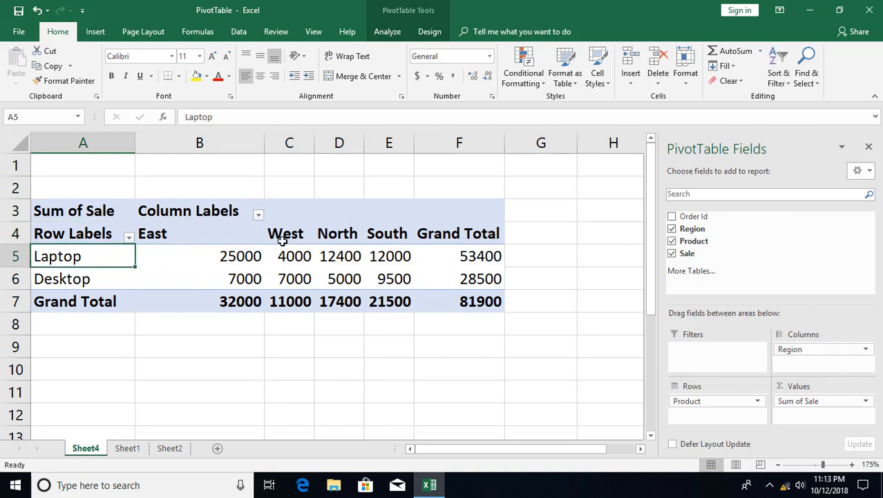
{"action": "left_click", "coordinate": [183, 237]}
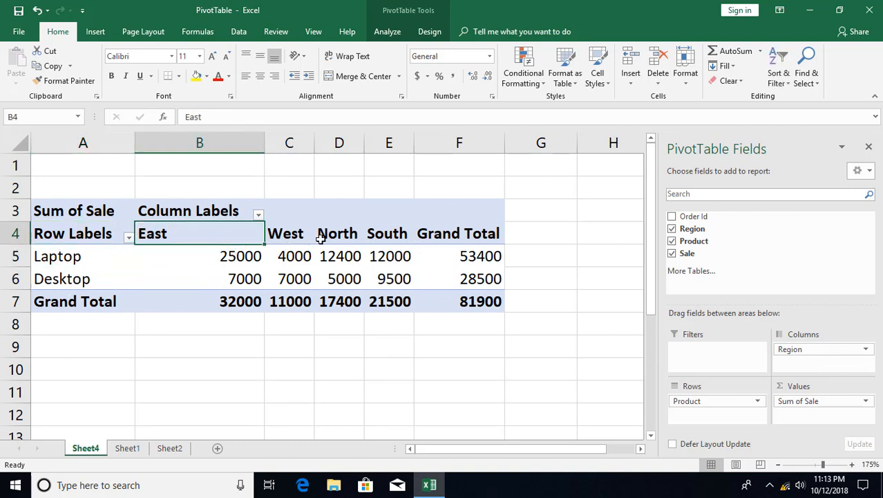
{"action": "left_click", "coordinate": [227, 257]}
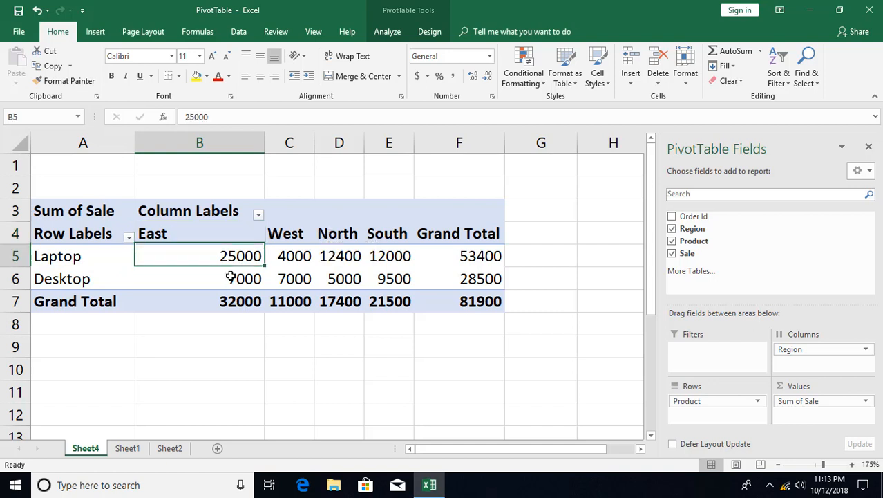
{"action": "mouse_move", "coordinate": [322, 301]}
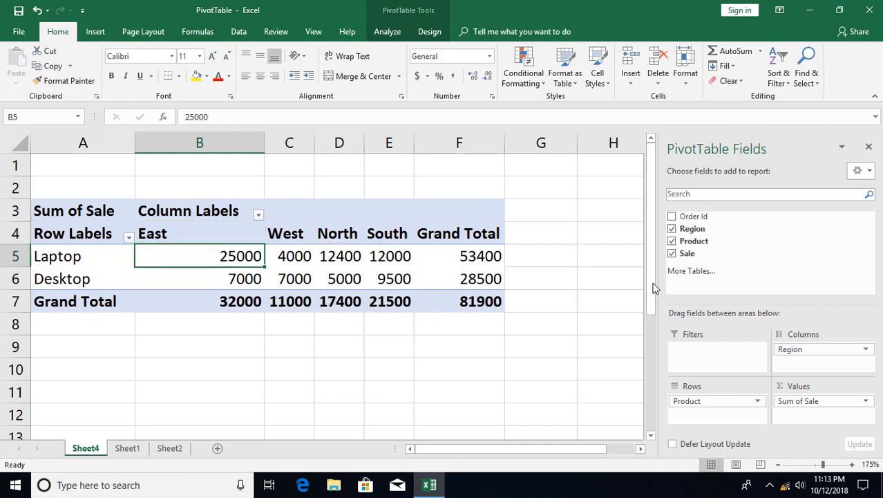
{"action": "mouse_move", "coordinate": [395, 287]}
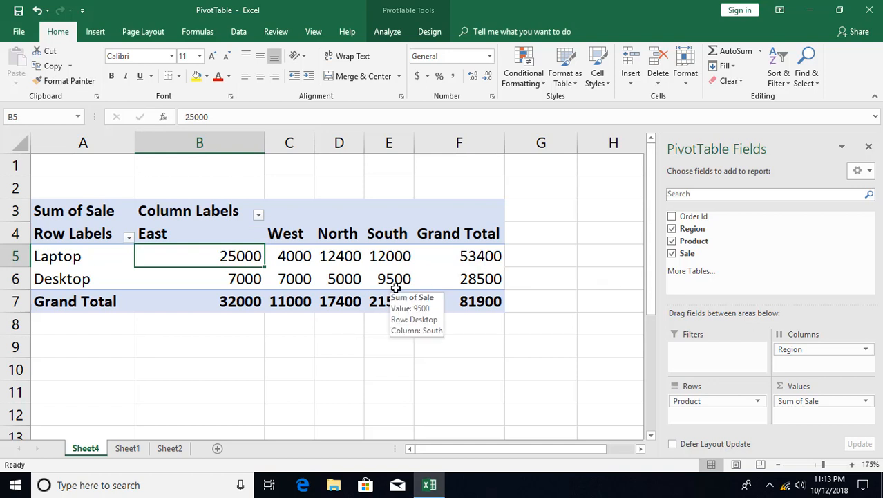
{"action": "mouse_move", "coordinate": [468, 298]}
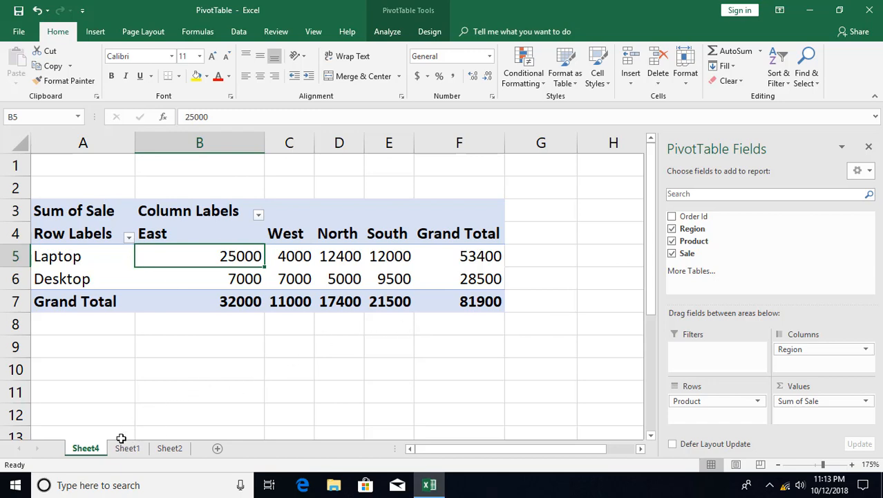
Create a PivotTable on a new worksheet from the SalesData table on Sheet2.
{"action": "left_click", "coordinate": [169, 449]}
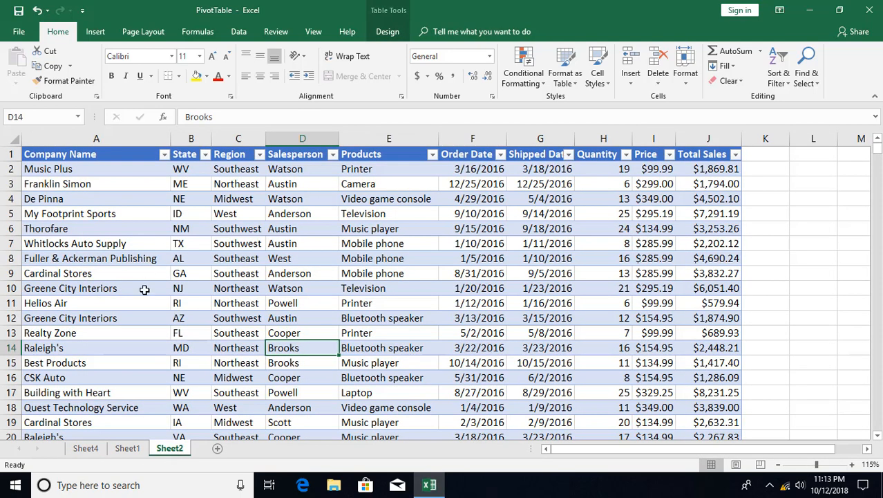
{"action": "left_click", "coordinate": [164, 313]}
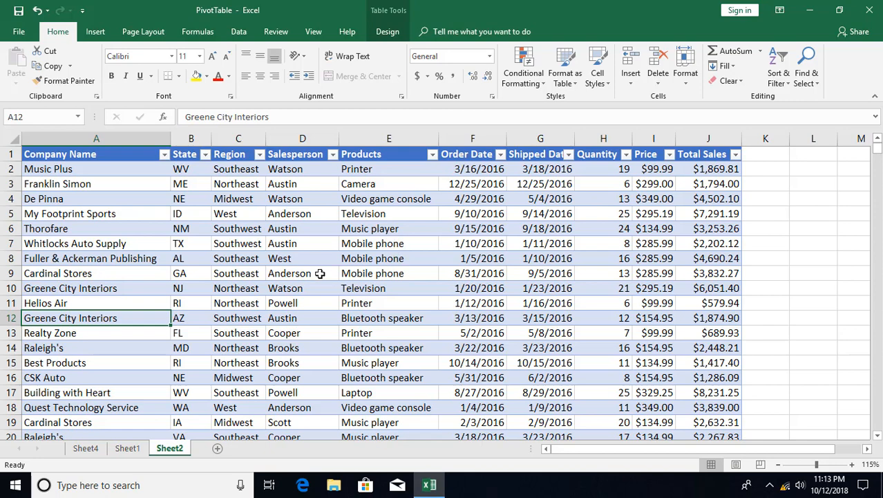
{"action": "left_click", "coordinate": [95, 31]}
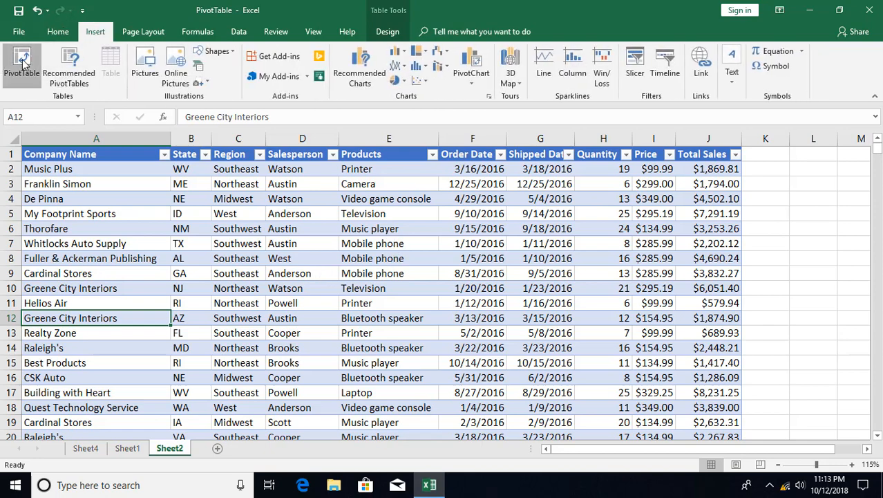
{"action": "left_click", "coordinate": [22, 64]}
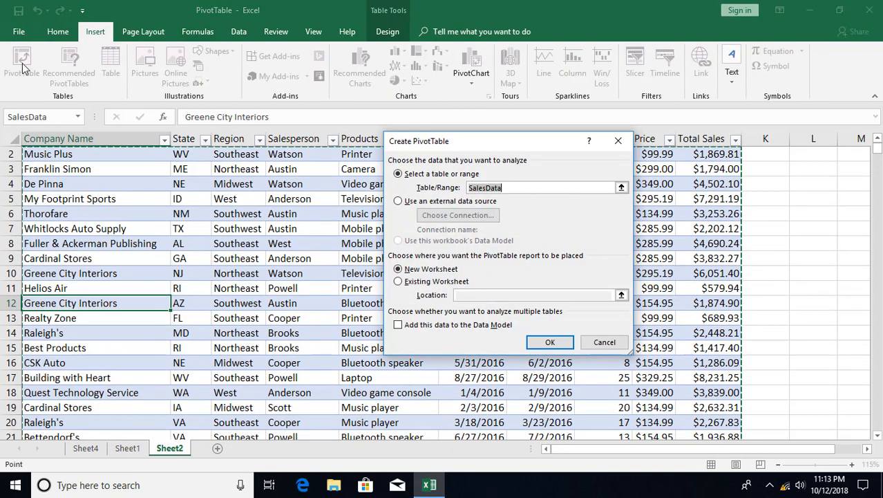
{"action": "left_click", "coordinate": [549, 342]}
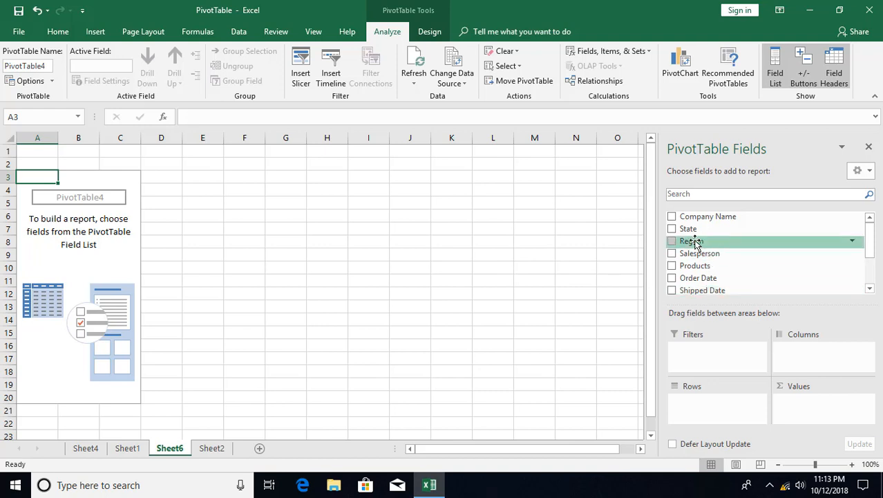
Add Region to the rows and Total Sales to the values of the new PivotTable on Sheet6.
{"action": "left_click_drag", "start_coordinate": [691, 241], "coordinate": [700, 411]}
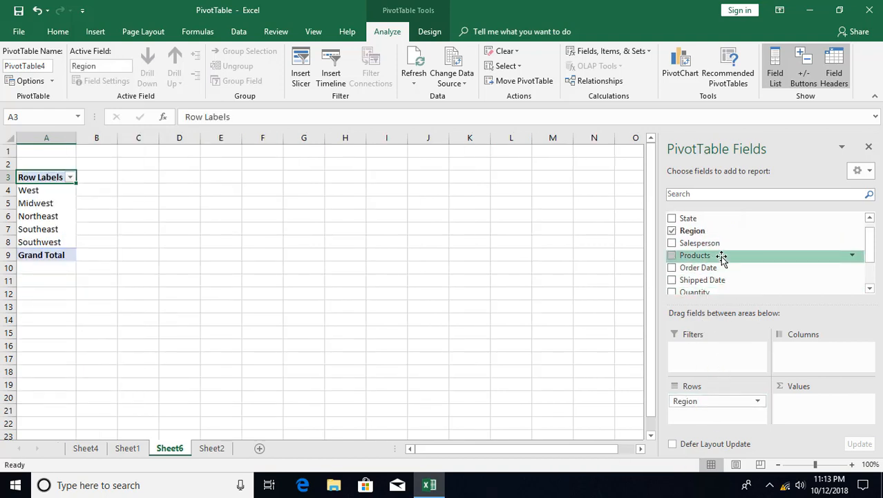
{"action": "scroll", "coordinate": [757, 262], "scroll_direction": "down", "scroll_amount": 2}
{"action": "left_click_drag", "start_coordinate": [695, 272], "coordinate": [799, 404]}
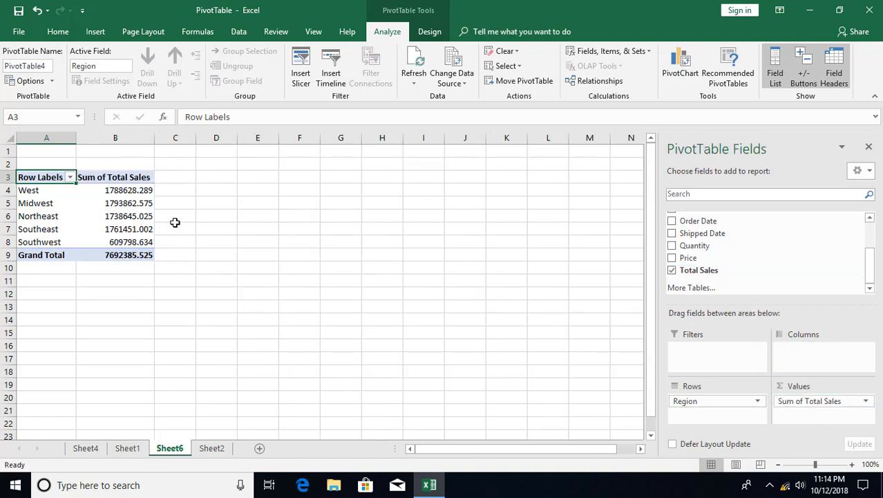
{"action": "left_click", "coordinate": [212, 448]}
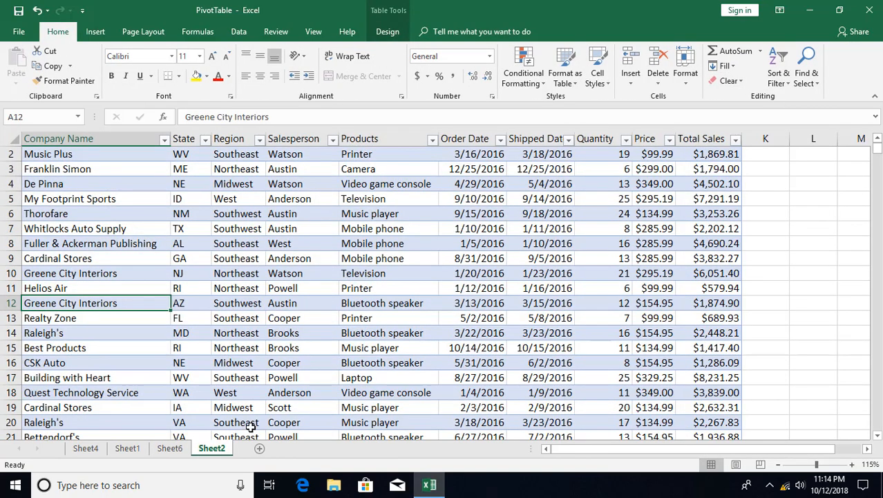
{"action": "left_click", "coordinate": [169, 448]}
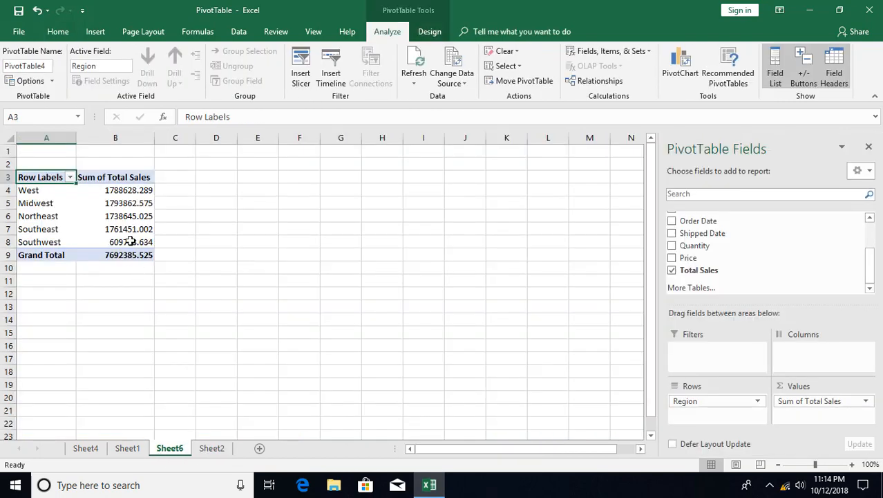
{"action": "scroll", "coordinate": [142, 266], "scroll_direction": "up", "scroll_amount": 5, "text": "ctrl"}
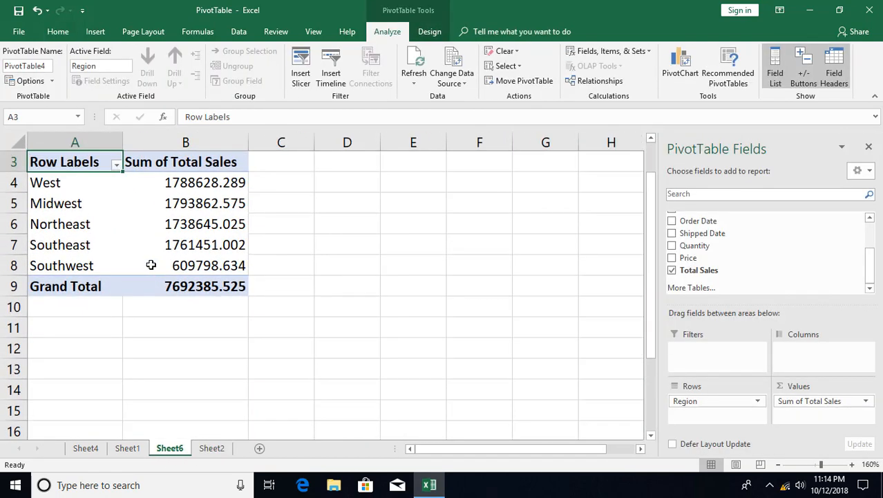
{"action": "scroll", "coordinate": [211, 252], "scroll_direction": "up", "scroll_amount": 1}
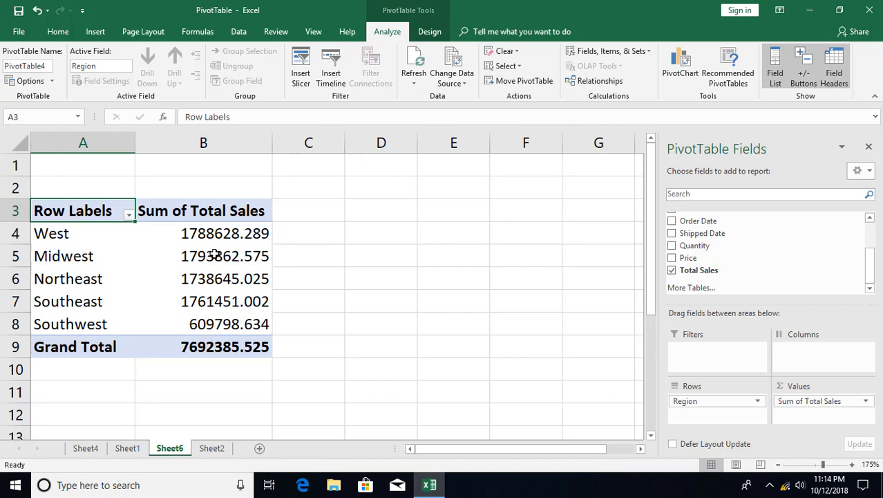
Format the Sum of Total Sales value field as Currency with the $ symbol and 0 decimal places.
{"action": "right_click", "coordinate": [200, 212]}
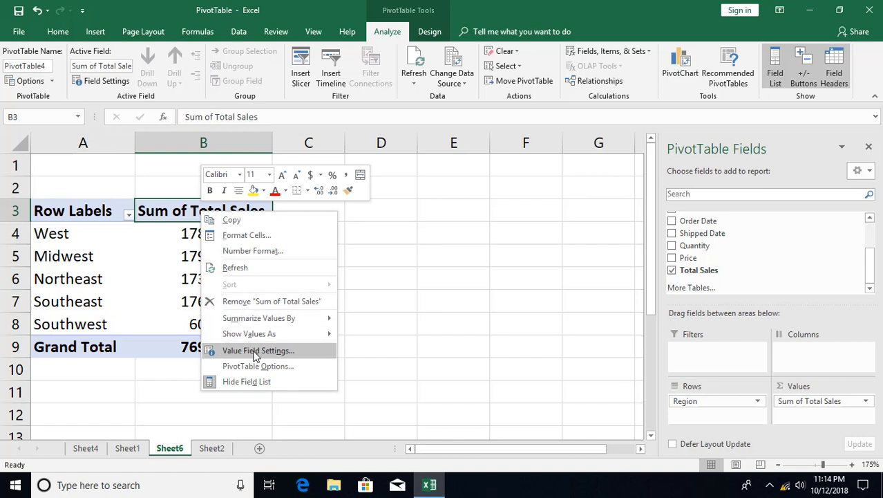
{"action": "left_click", "coordinate": [795, 405]}
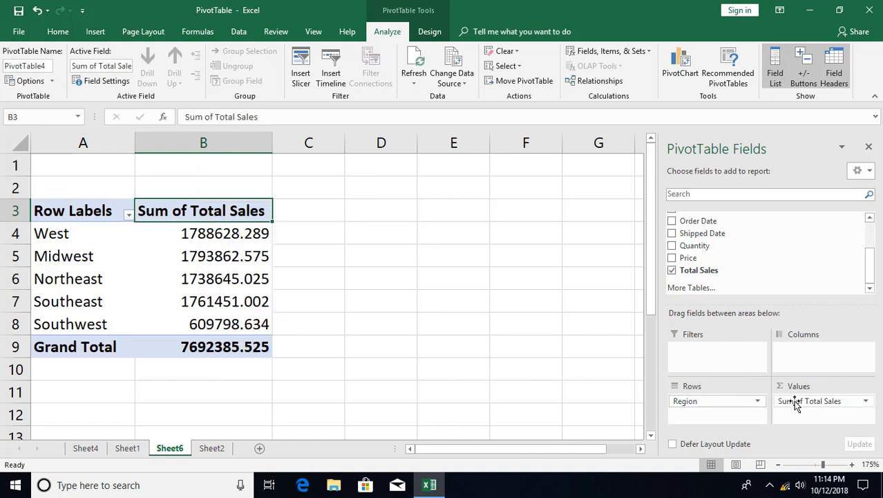
{"action": "left_click", "coordinate": [797, 403]}
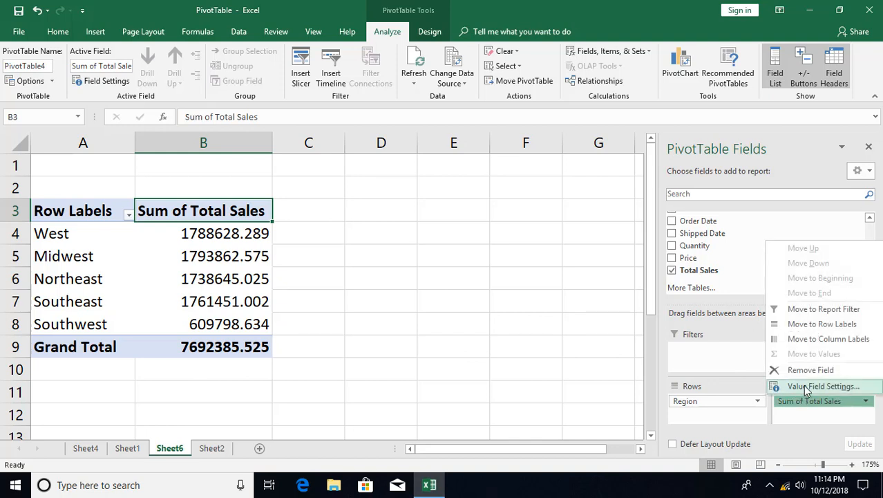
{"action": "left_click", "coordinate": [806, 388]}
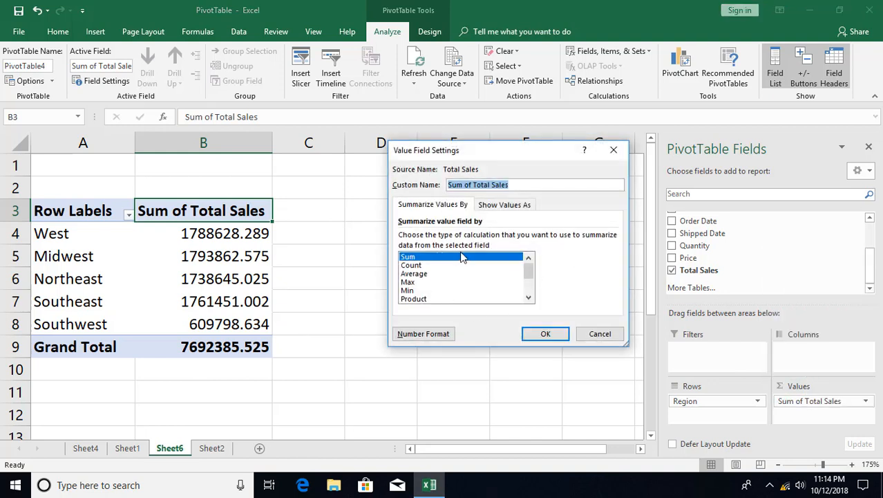
{"action": "left_click_drag", "start_coordinate": [513, 158], "coordinate": [462, 123]}
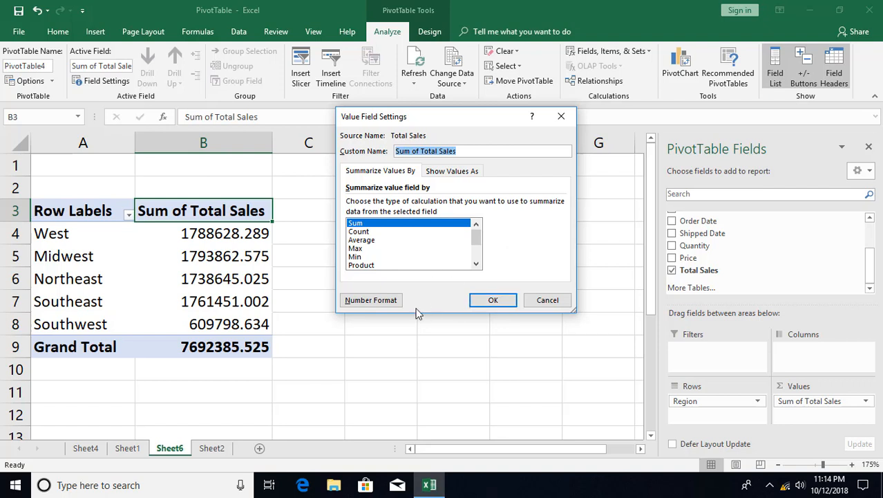
{"action": "left_click", "coordinate": [382, 300]}
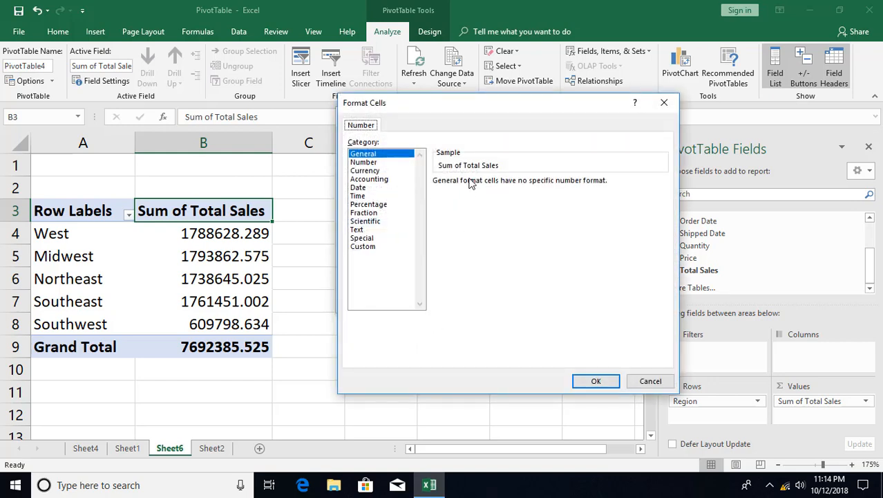
{"action": "left_click", "coordinate": [366, 170]}
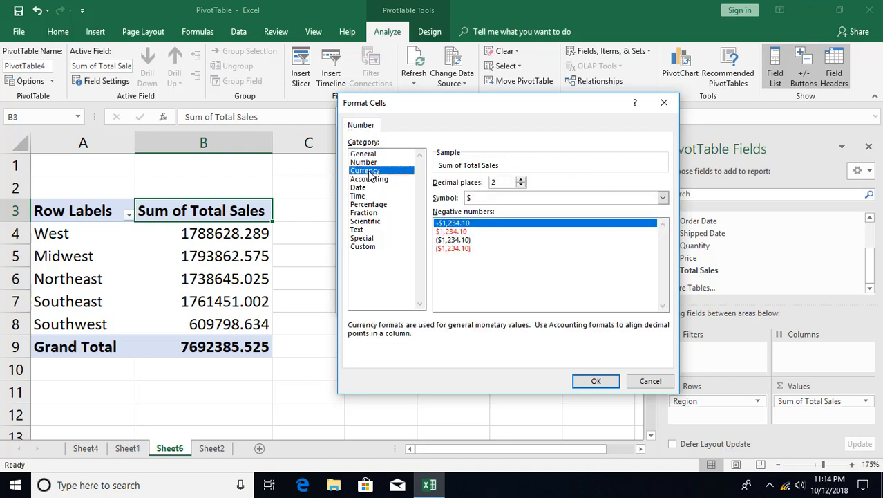
{"action": "left_click", "coordinate": [521, 185]}
{"action": "left_click", "coordinate": [520, 185]}
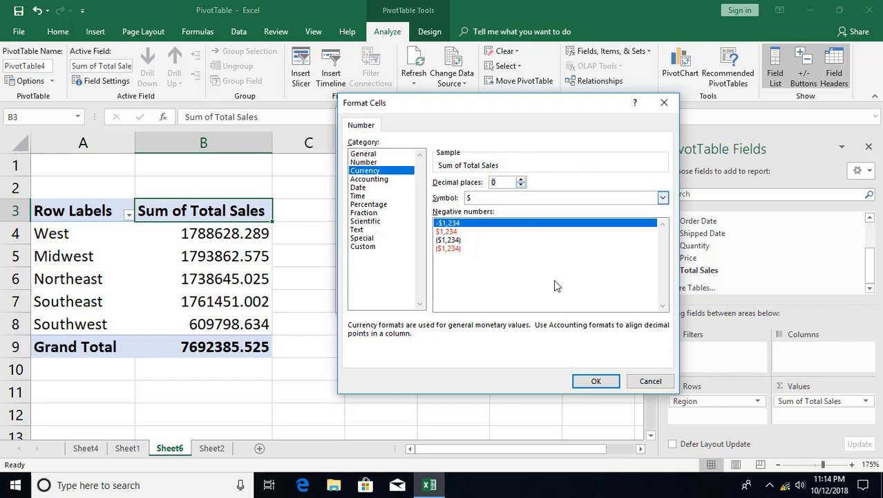
{"action": "left_click", "coordinate": [596, 384]}
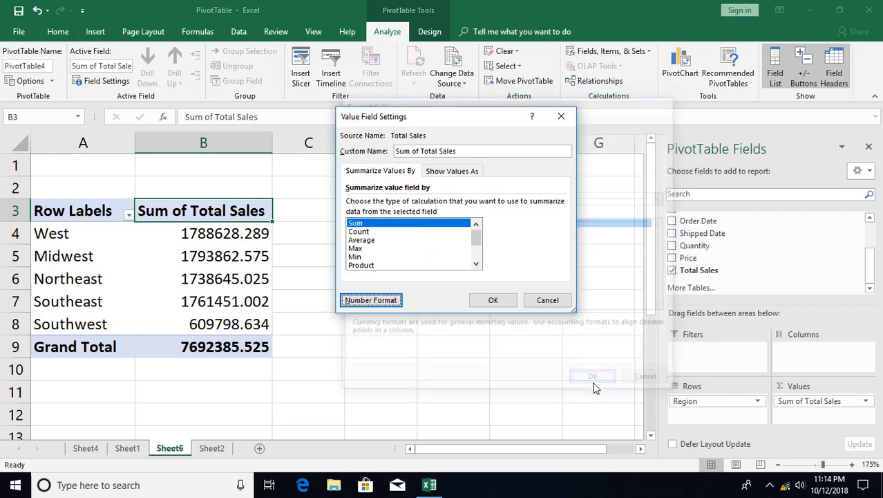
{"action": "left_click", "coordinate": [483, 304]}
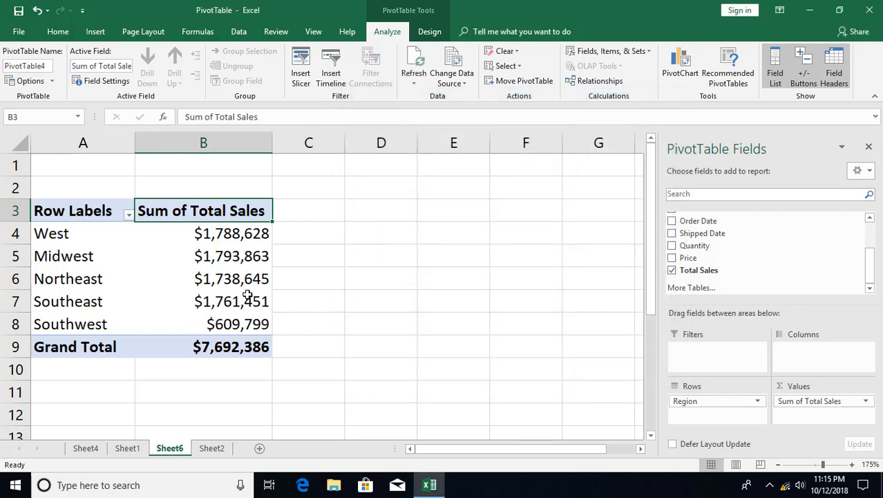
{"action": "left_click", "coordinate": [207, 280]}
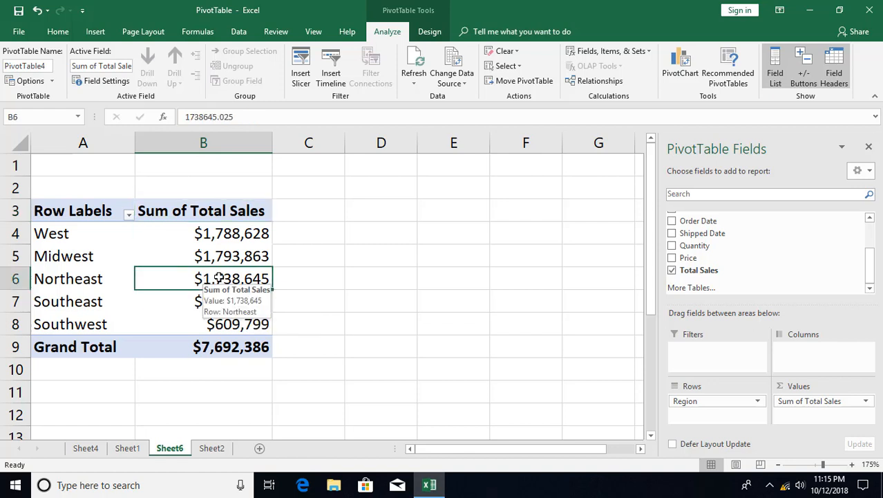
{"action": "mouse_move", "coordinate": [245, 305]}
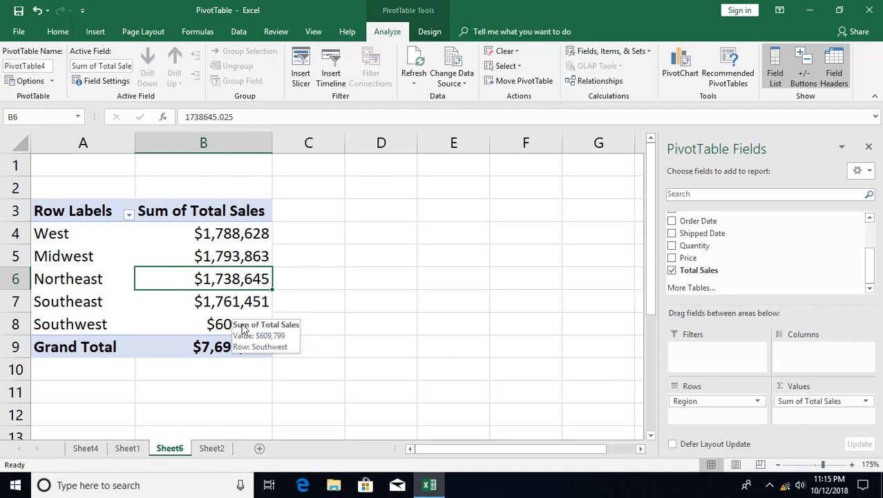
On Sheet2, set the Quantity to 90 for the Franklin Simon record and to 20 for the De Pinna record.
{"action": "left_click", "coordinate": [212, 448]}
{"action": "left_click", "coordinate": [607, 169]}
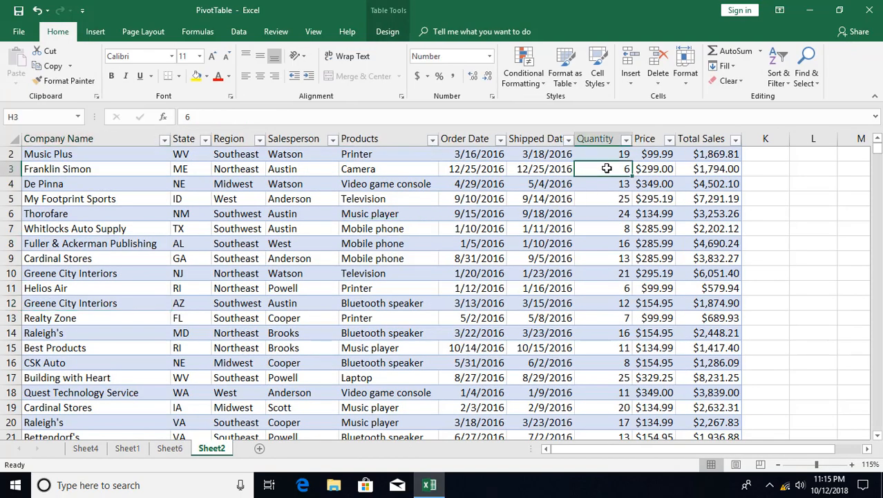
{"action": "type", "text": "90"}
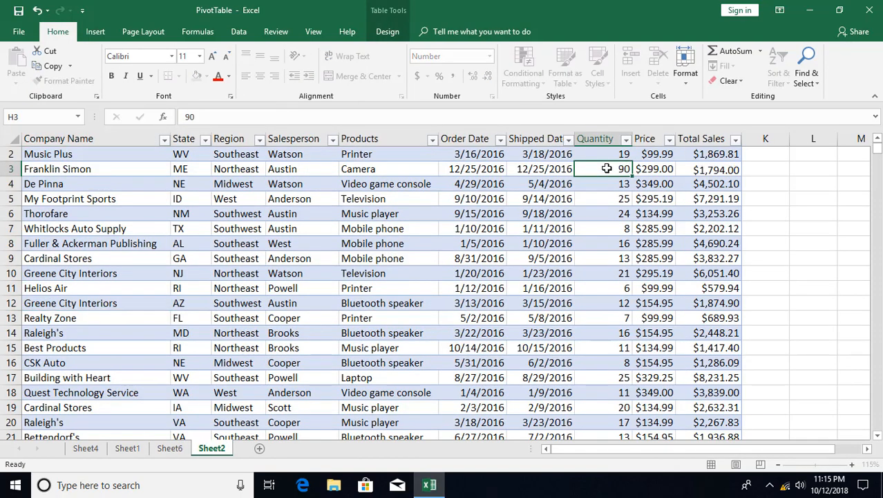
{"action": "key", "text": "Return"}
{"action": "type", "text": "20"}
{"action": "key", "text": "Return"}
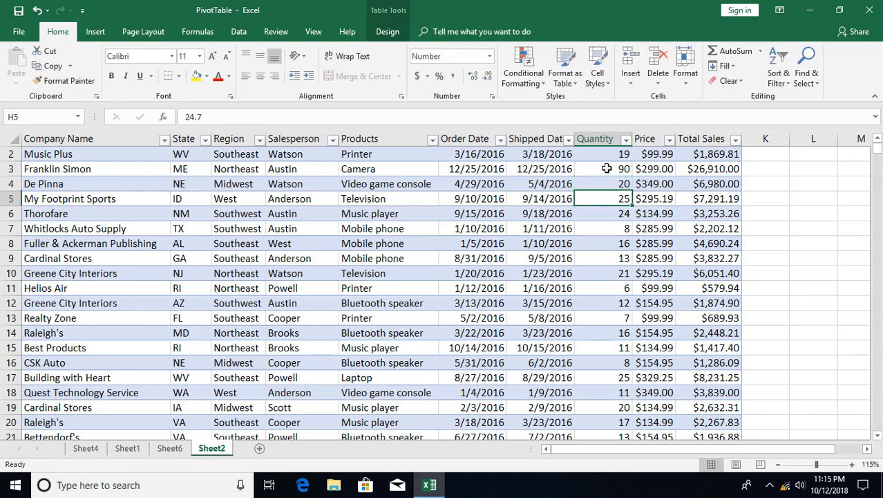
Refresh the PivotTable on Sheet6 with the edited source data.
{"action": "left_click", "coordinate": [169, 448]}
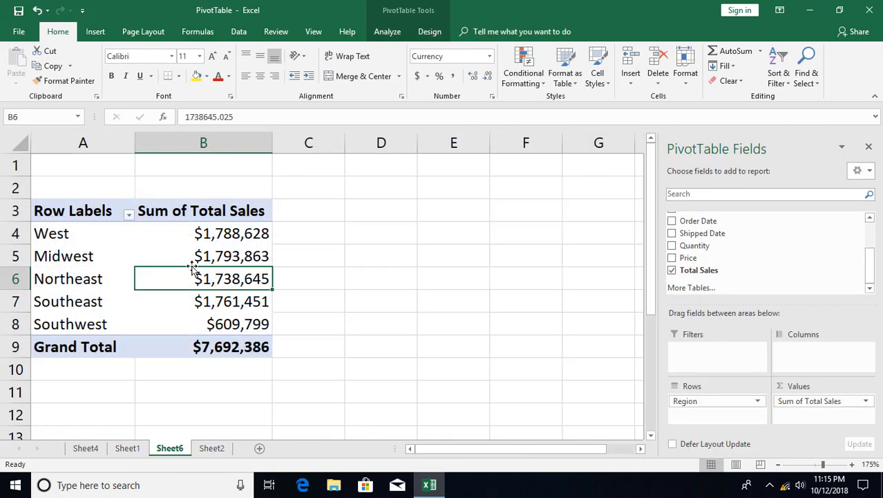
{"action": "left_click", "coordinate": [228, 348]}
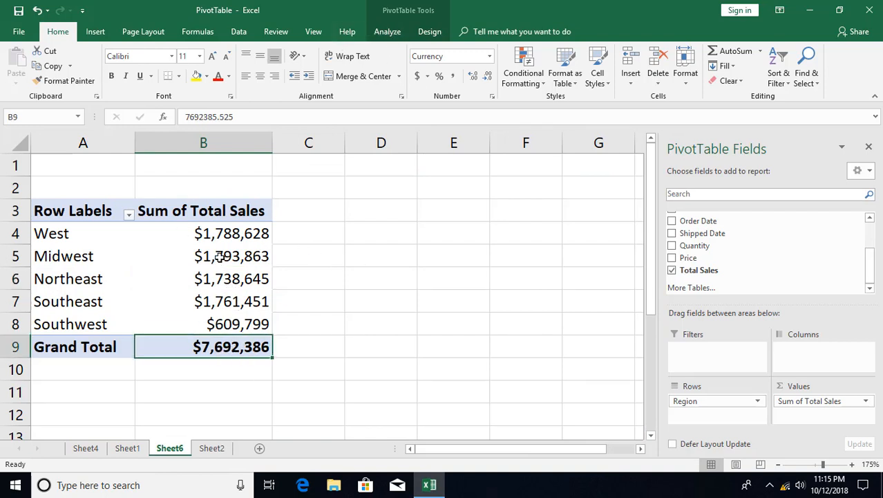
{"action": "left_click", "coordinate": [387, 32]}
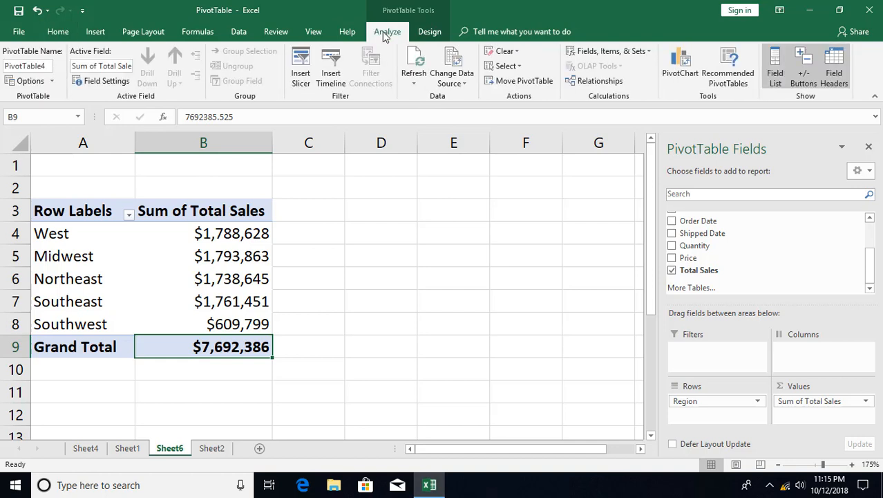
{"action": "left_click", "coordinate": [413, 62]}
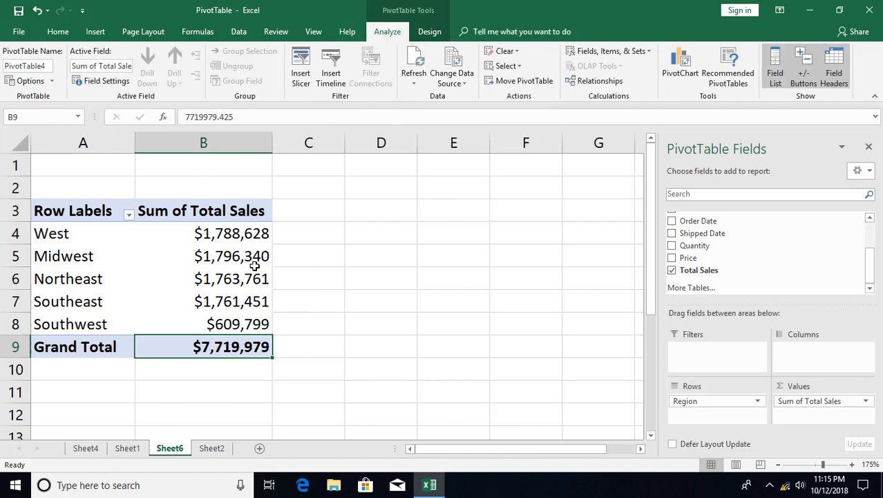
{"action": "mouse_move", "coordinate": [244, 263]}
Examine the PivotTable options for layout and format, totals and filters, display, printing, data and alt text, and leave without changes.
{"action": "left_click", "coordinate": [30, 67]}
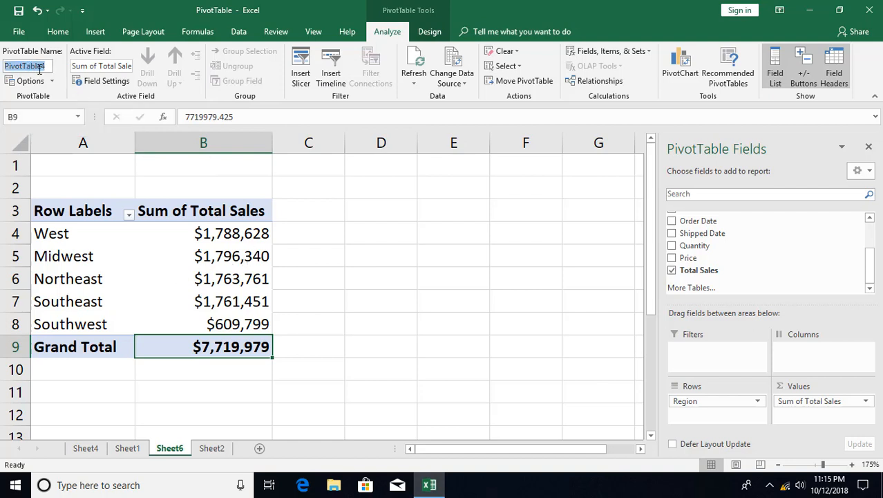
{"action": "left_click", "coordinate": [114, 199]}
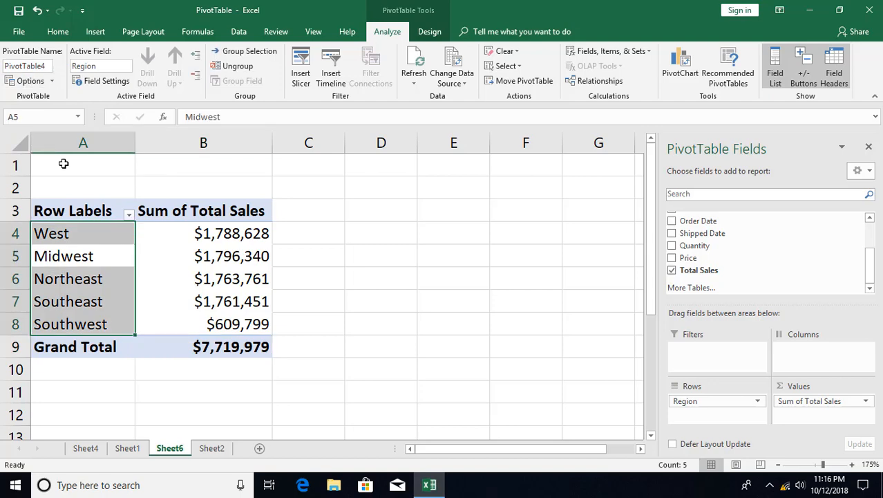
{"action": "left_click", "coordinate": [27, 82]}
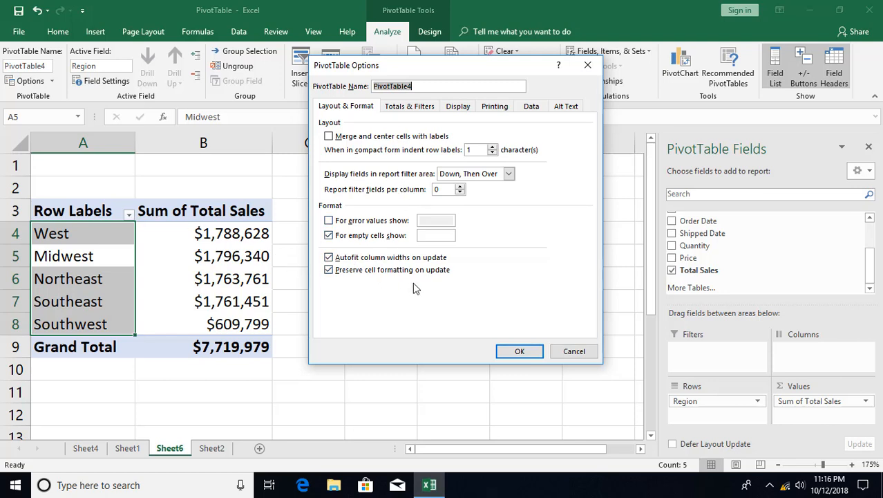
{"action": "left_click", "coordinate": [411, 109]}
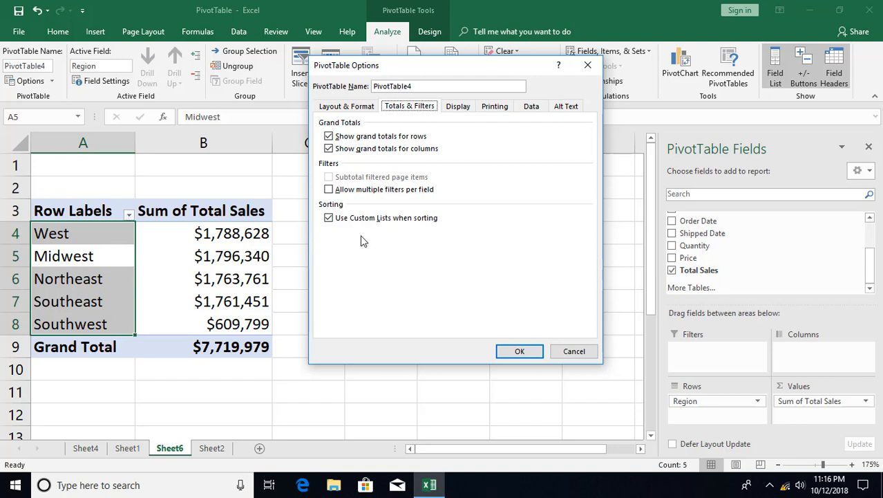
{"action": "left_click", "coordinate": [459, 108]}
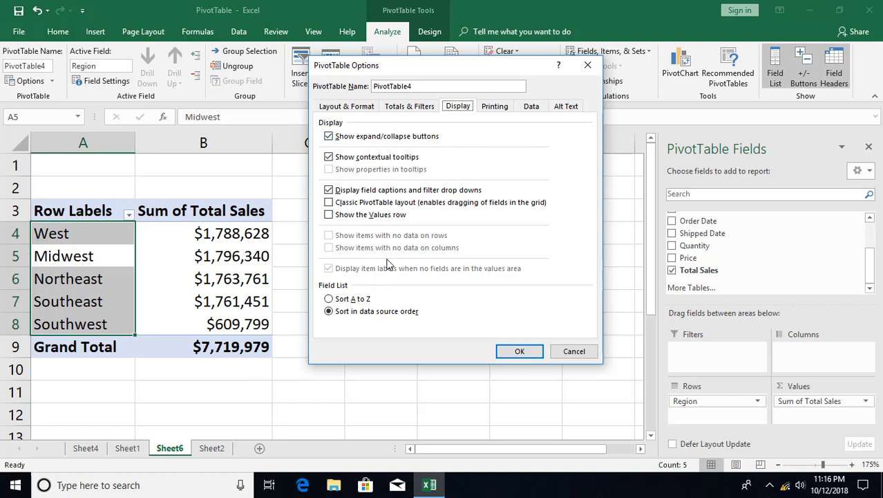
{"action": "left_click", "coordinate": [495, 108]}
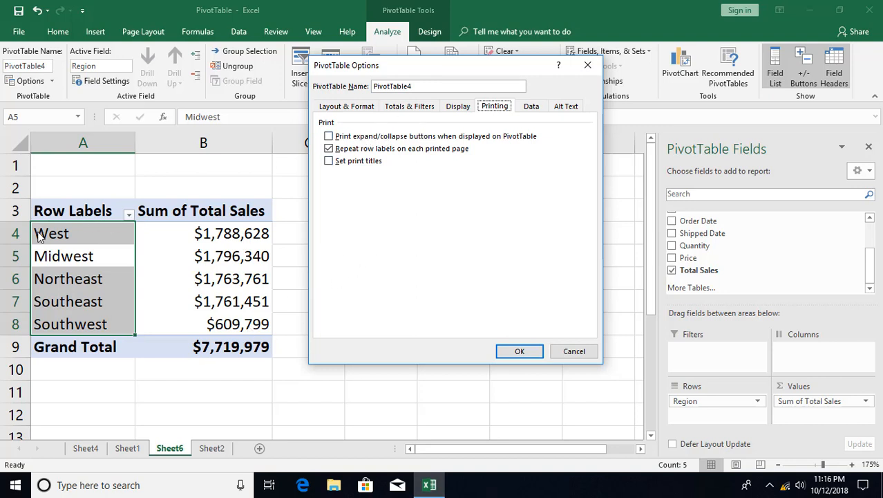
{"action": "left_click", "coordinate": [528, 110]}
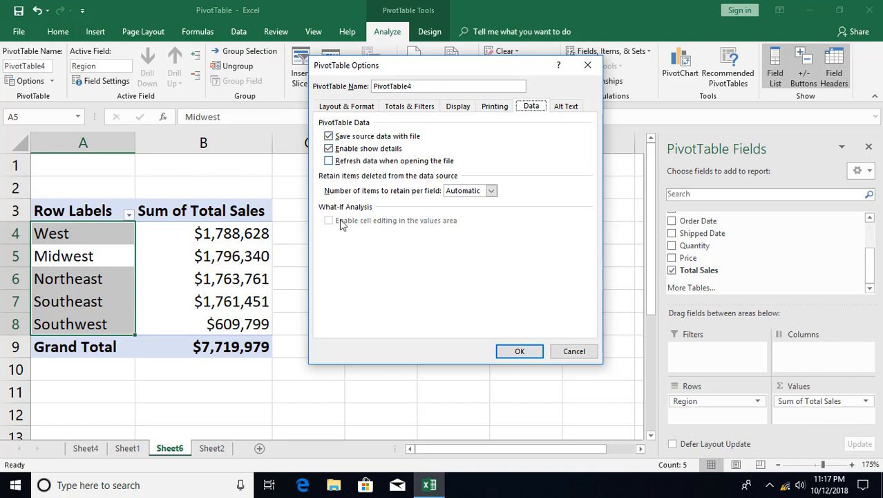
{"action": "left_click", "coordinate": [571, 107]}
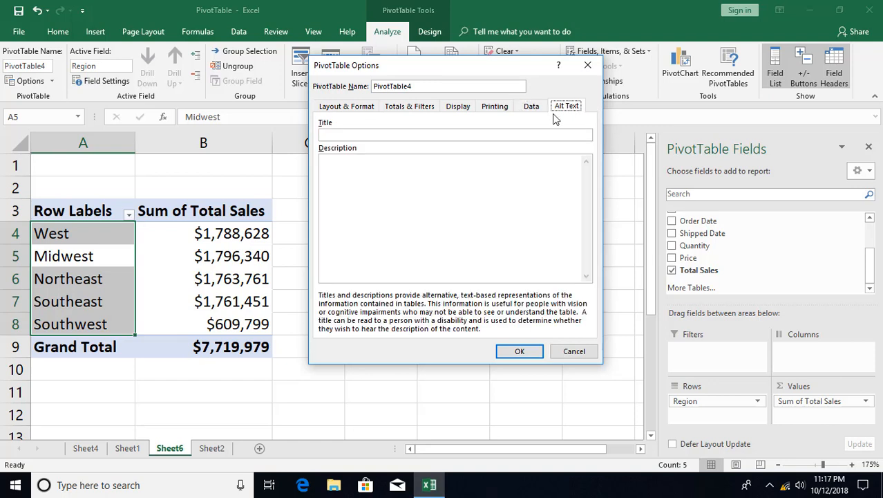
{"action": "left_click", "coordinate": [374, 133]}
{"action": "left_click", "coordinate": [378, 204]}
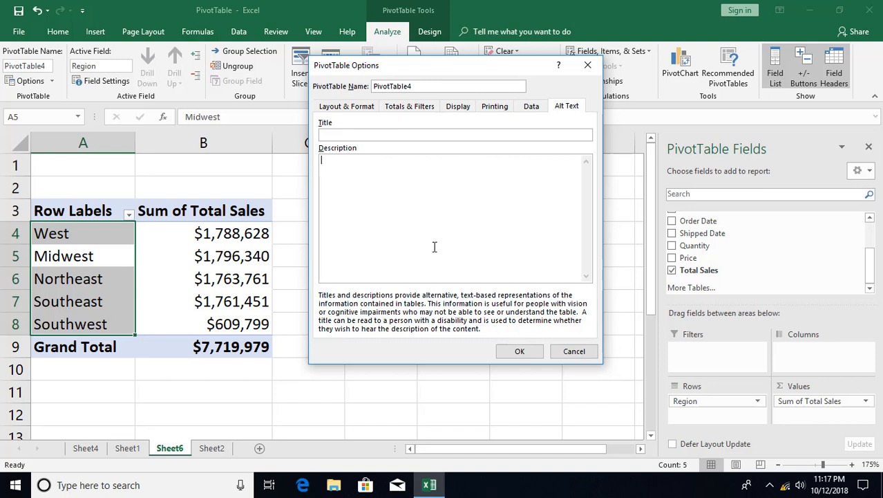
{"action": "left_click", "coordinate": [578, 350]}
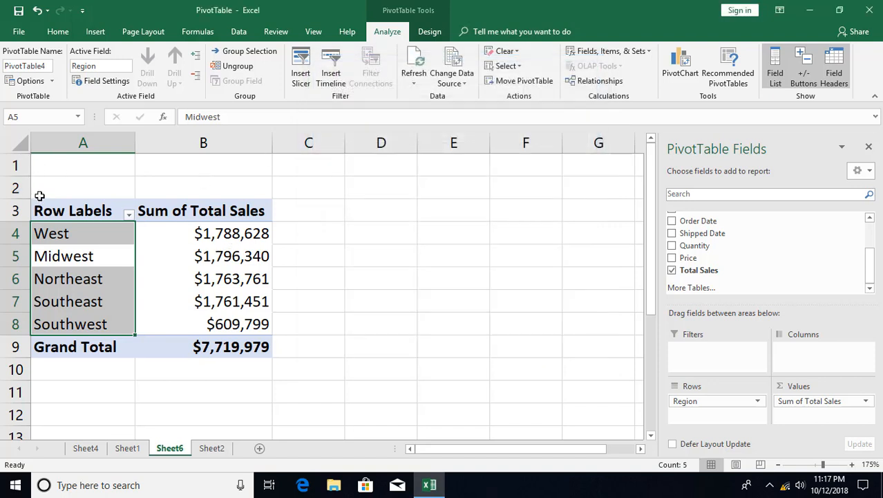
Examine the Region field's subtotal, filter, layout and print settings, and leave without changes.
{"action": "left_click", "coordinate": [171, 214]}
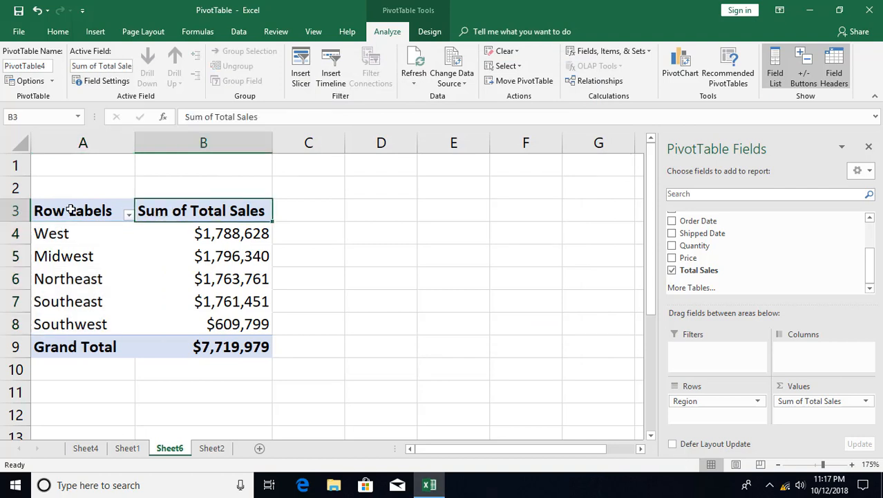
{"action": "left_click", "coordinate": [67, 207]}
{"action": "left_click", "coordinate": [199, 212]}
{"action": "left_click", "coordinate": [84, 270]}
{"action": "left_click", "coordinate": [89, 82]}
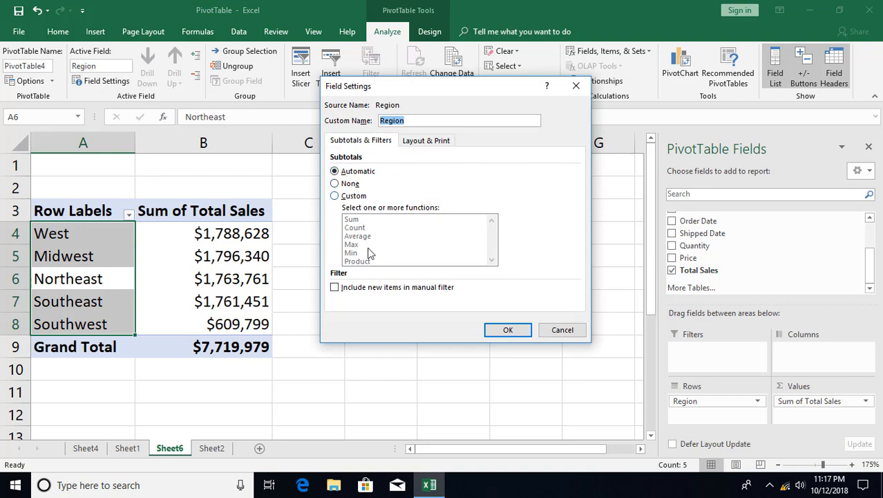
{"action": "left_click", "coordinate": [421, 142]}
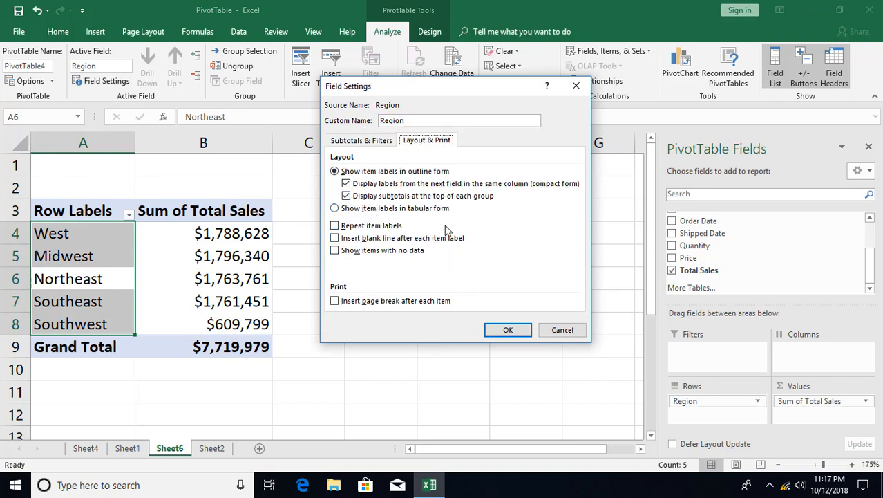
{"action": "left_click", "coordinate": [561, 331]}
{"action": "left_click", "coordinate": [205, 252]}
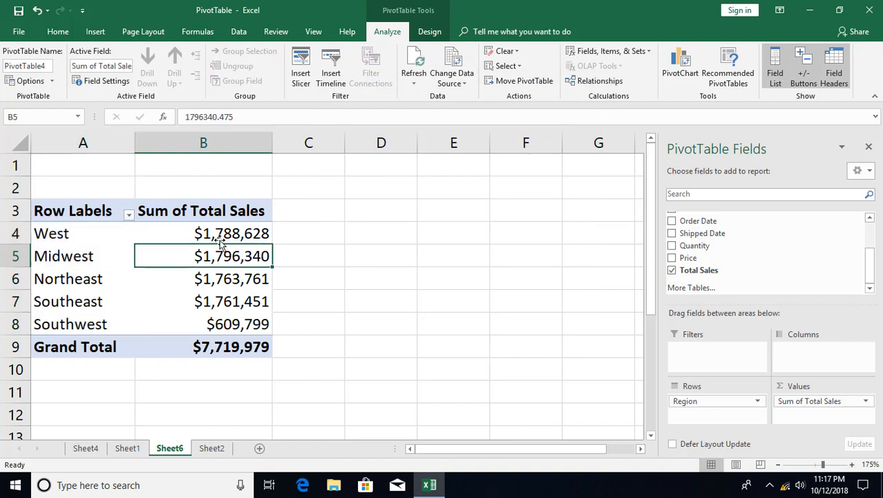
{"action": "left_click", "coordinate": [97, 267]}
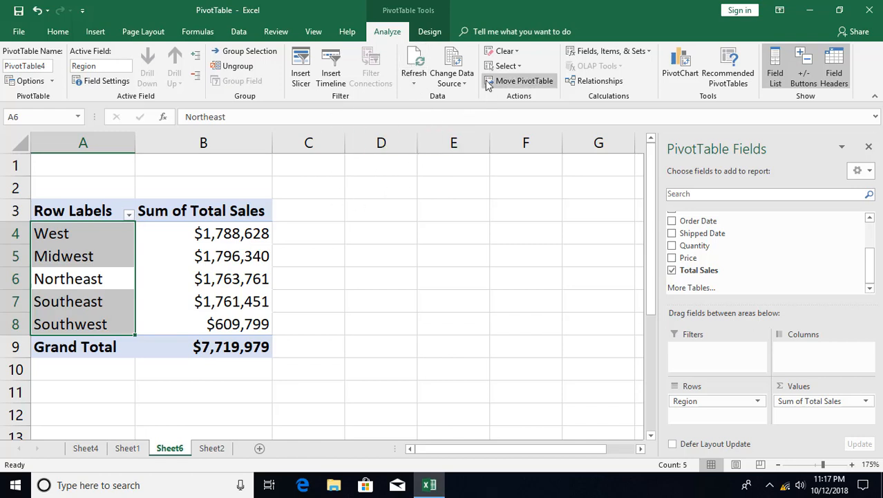
{"action": "left_click", "coordinate": [454, 81]}
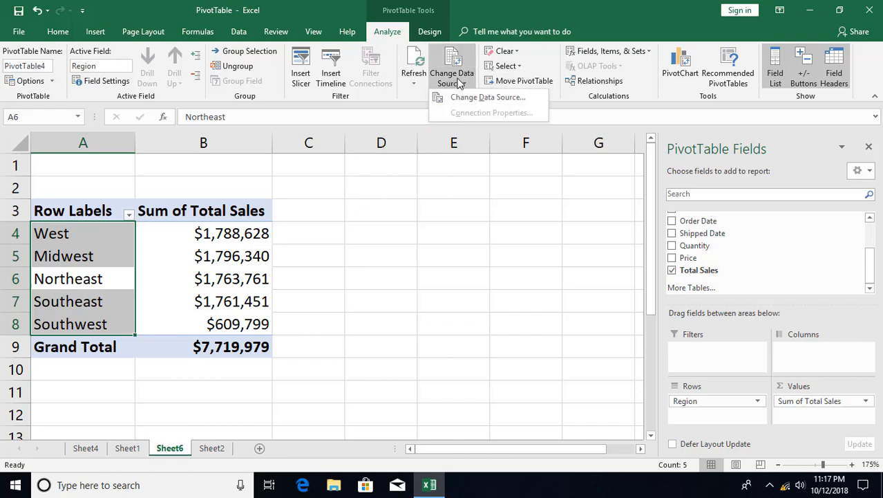
{"action": "left_click", "coordinate": [527, 5]}
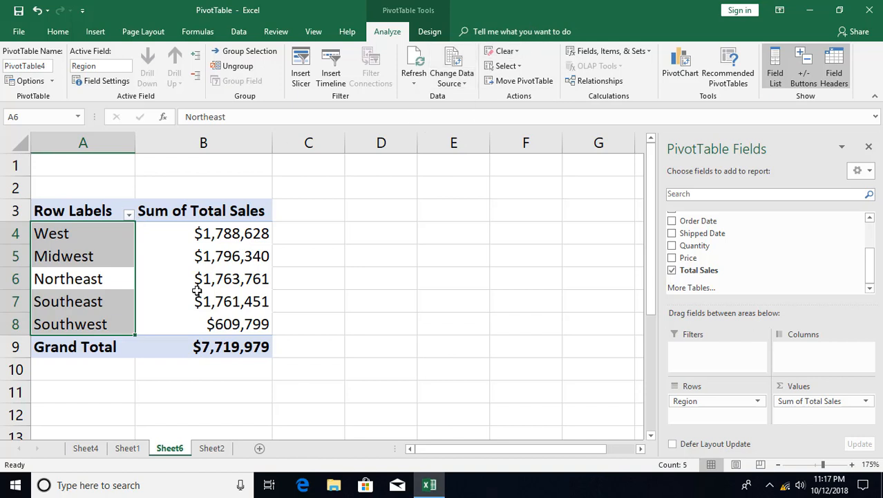
Replace Region with Products in the rows of the Sheet6 PivotTable.
{"action": "scroll", "coordinate": [698, 266], "scroll_direction": "up", "scroll_amount": 2}
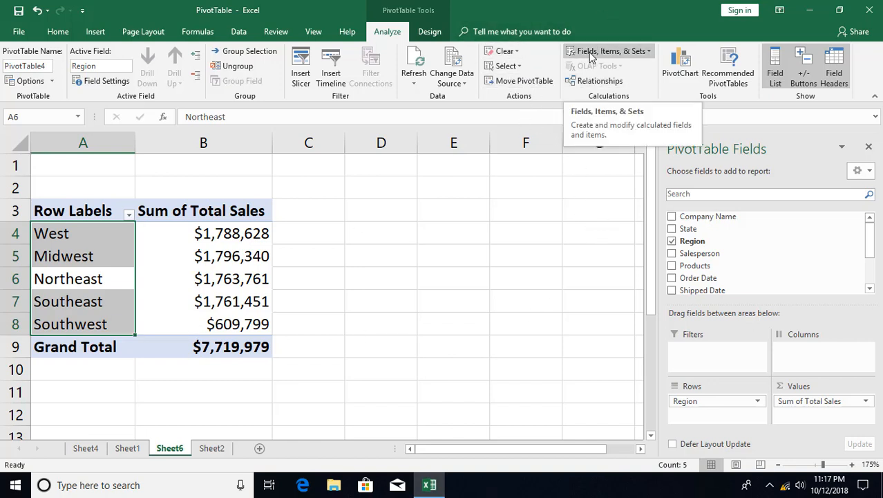
{"action": "left_click", "coordinate": [199, 283]}
{"action": "left_click", "coordinate": [127, 448]}
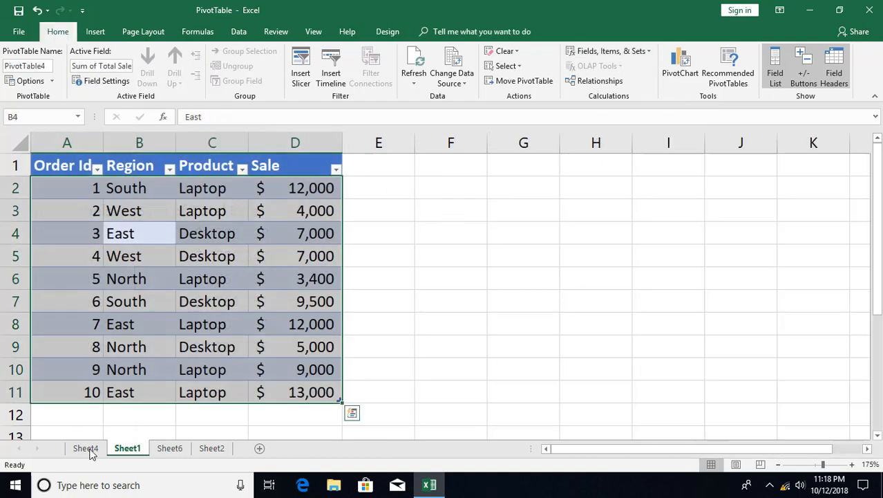
{"action": "left_click", "coordinate": [170, 448]}
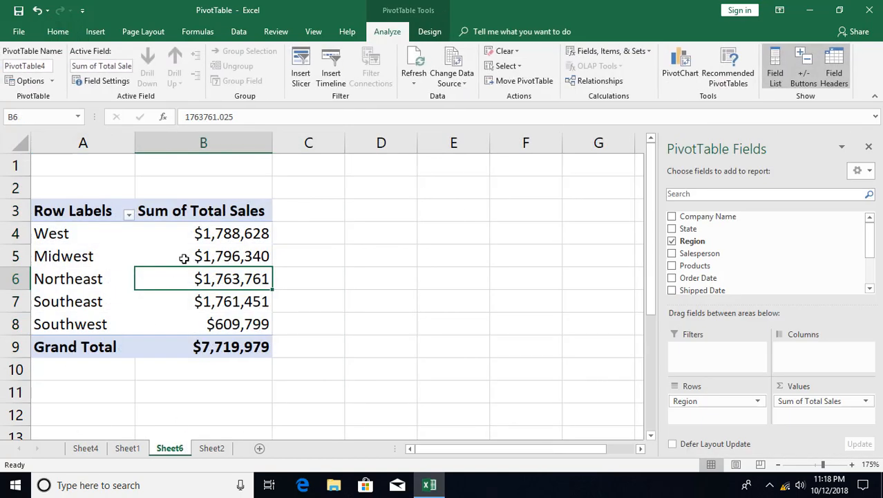
{"action": "left_click", "coordinate": [672, 241]}
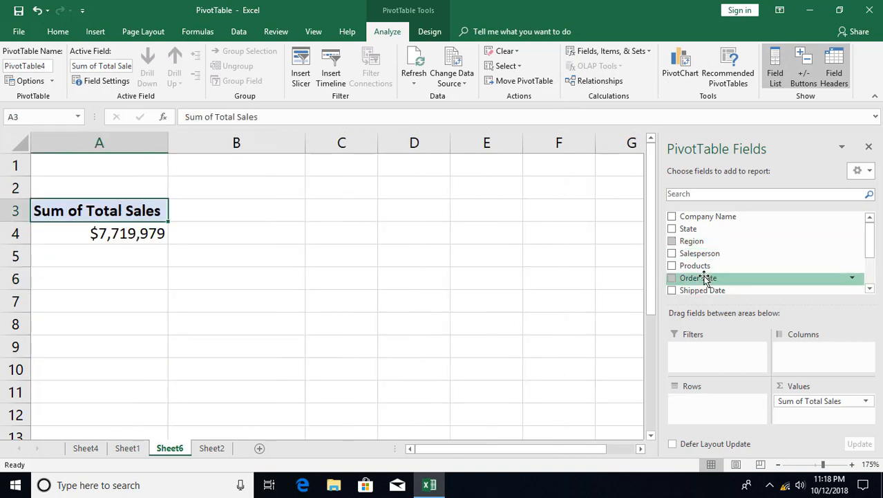
{"action": "left_click", "coordinate": [673, 267]}
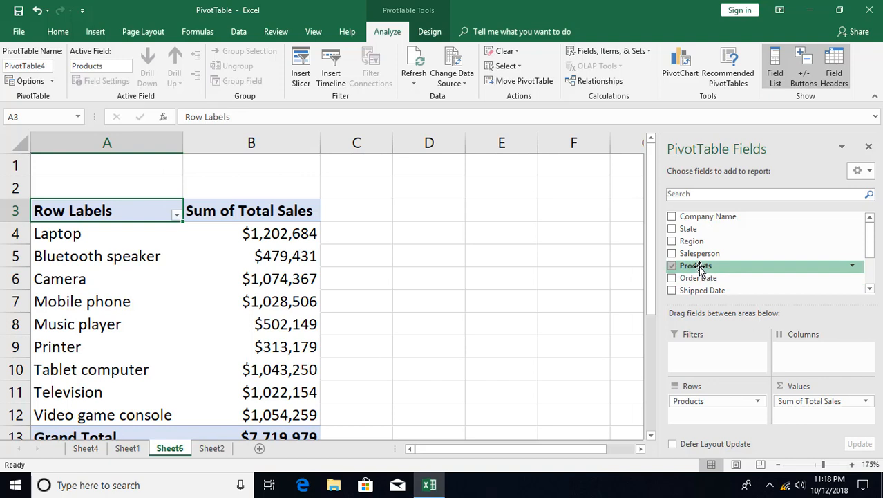
Sort the PivotTable's products by Sum of Total Sales from smallest to largest.
{"action": "left_click", "coordinate": [268, 322]}
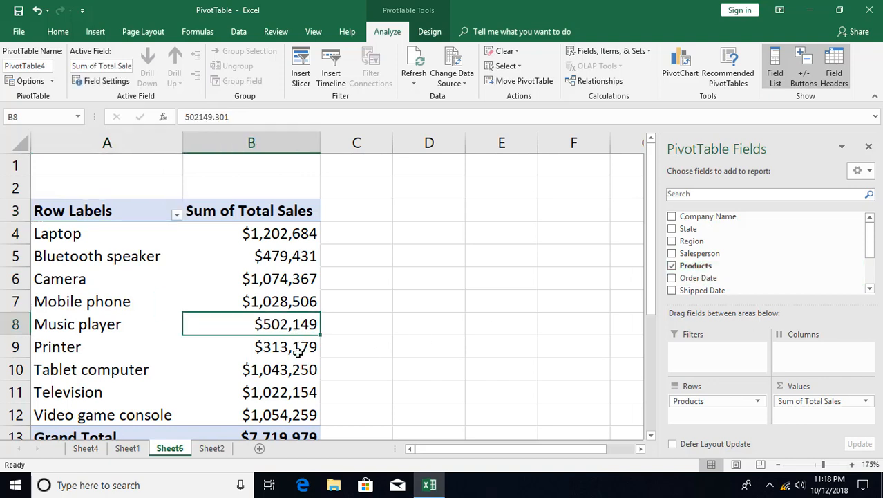
{"action": "left_click", "coordinate": [277, 234]}
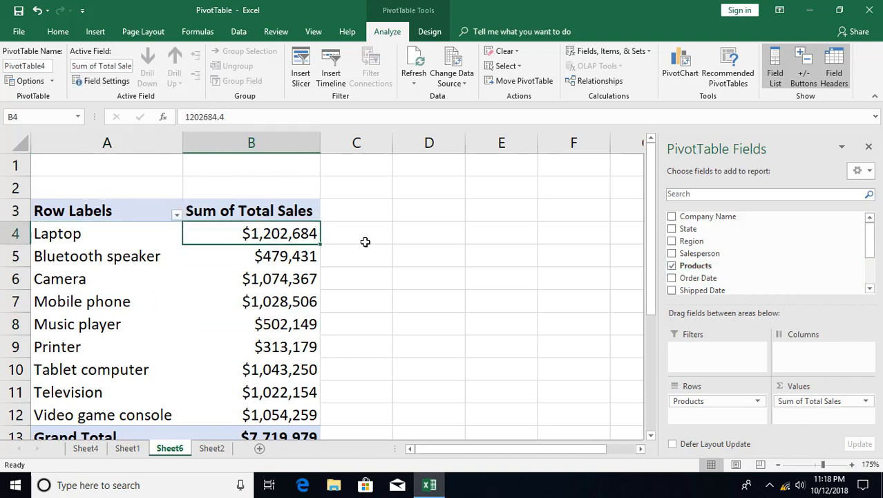
{"action": "left_click", "coordinate": [57, 31]}
{"action": "left_click", "coordinate": [775, 67]}
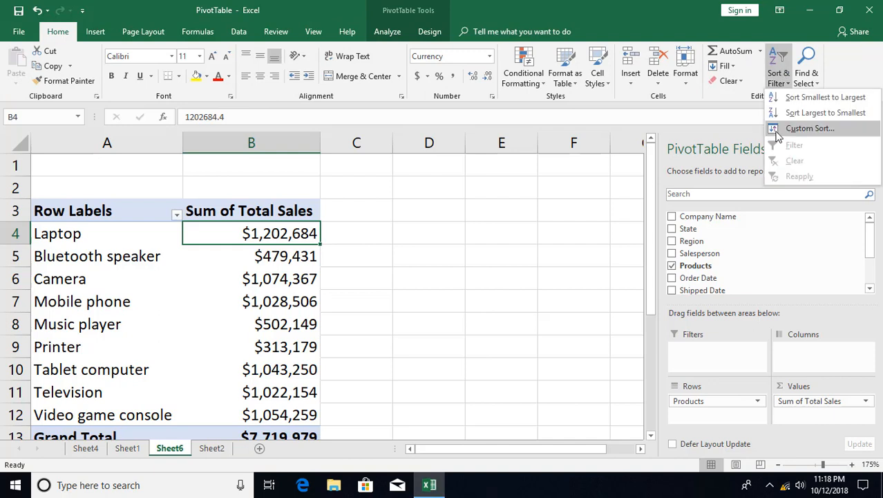
{"action": "left_click", "coordinate": [788, 97]}
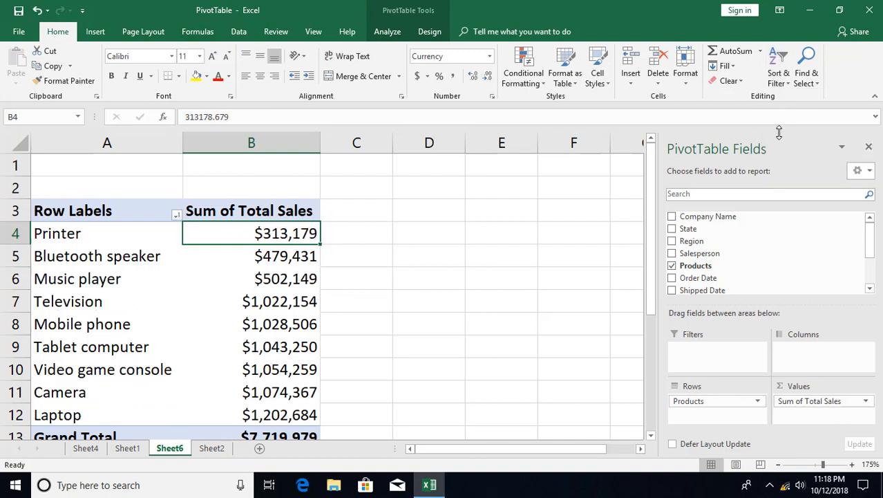
Re-sort the PivotTable's products by Sum of Total Sales from largest to smallest.
{"action": "left_click", "coordinate": [774, 76]}
{"action": "left_click", "coordinate": [795, 112]}
{"action": "left_click", "coordinate": [289, 329]}
Start a calculated item in the Products field of the Sheet6 PivotTable and name it Others.
{"action": "scroll", "coordinate": [150, 351], "scroll_direction": "down", "scroll_amount": 1}
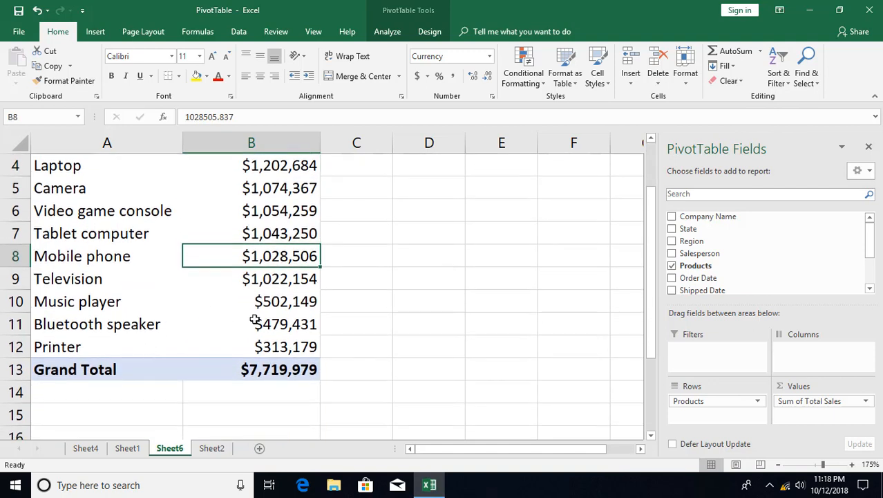
{"action": "left_click", "coordinate": [148, 306]}
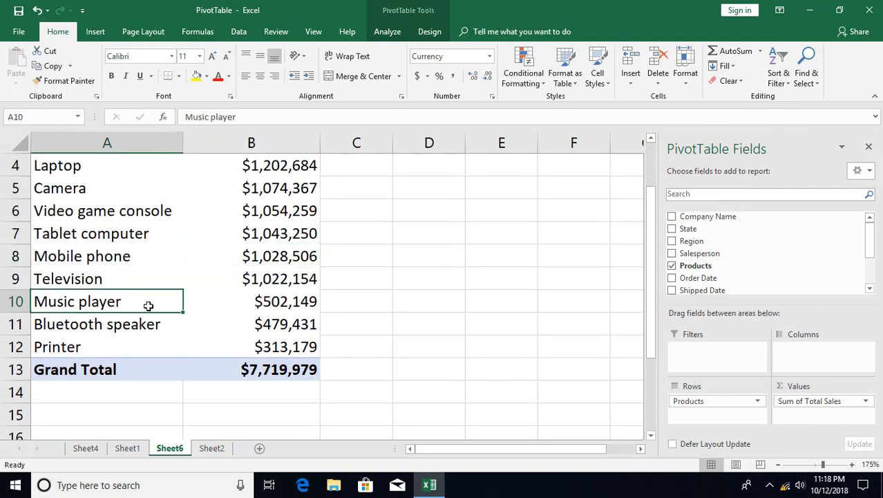
{"action": "left_click_drag", "start_coordinate": [149, 307], "coordinate": [253, 346]}
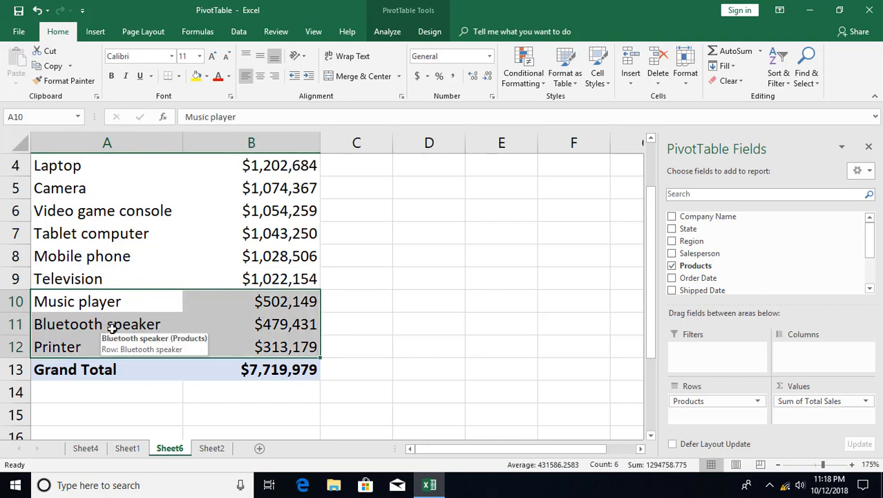
{"action": "left_click", "coordinate": [387, 31]}
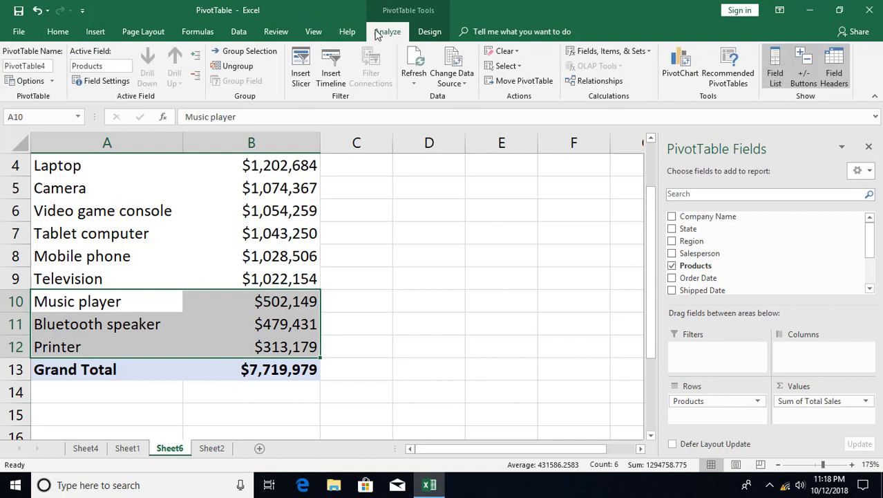
{"action": "left_click", "coordinate": [611, 51]}
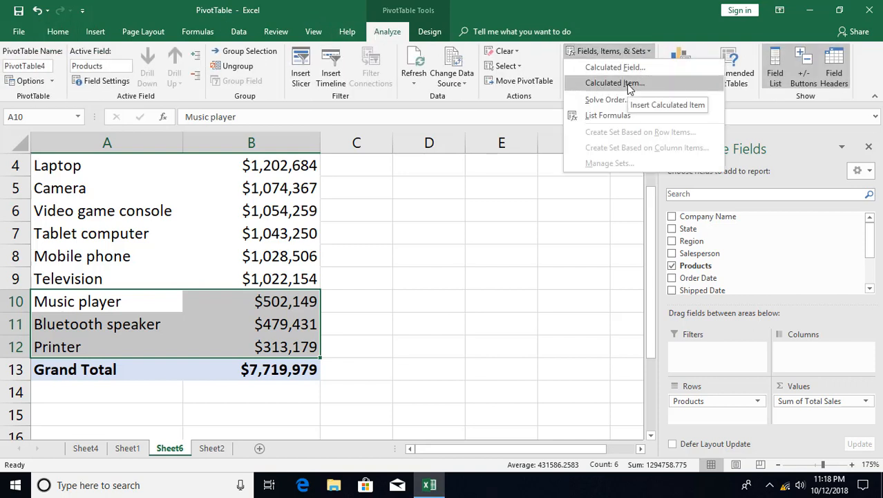
{"action": "left_click", "coordinate": [627, 84]}
{"action": "left_click_drag", "start_coordinate": [755, 175], "coordinate": [573, 151]}
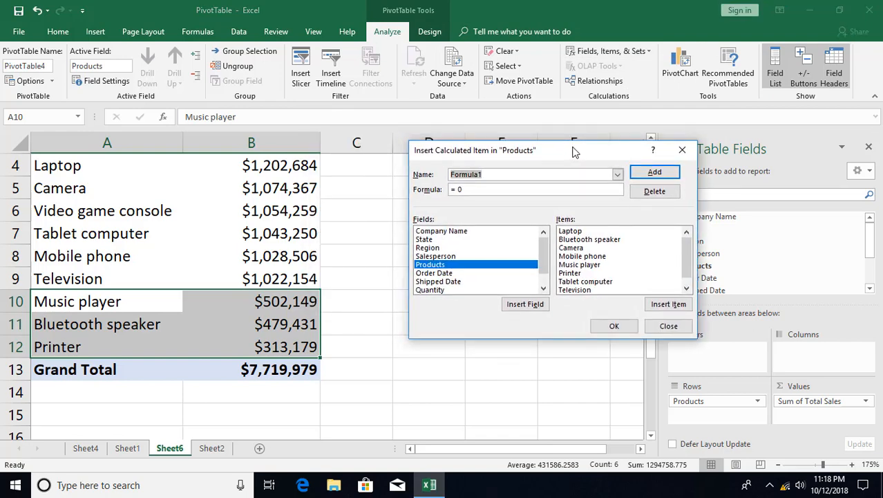
{"action": "type", "text": "Others"}
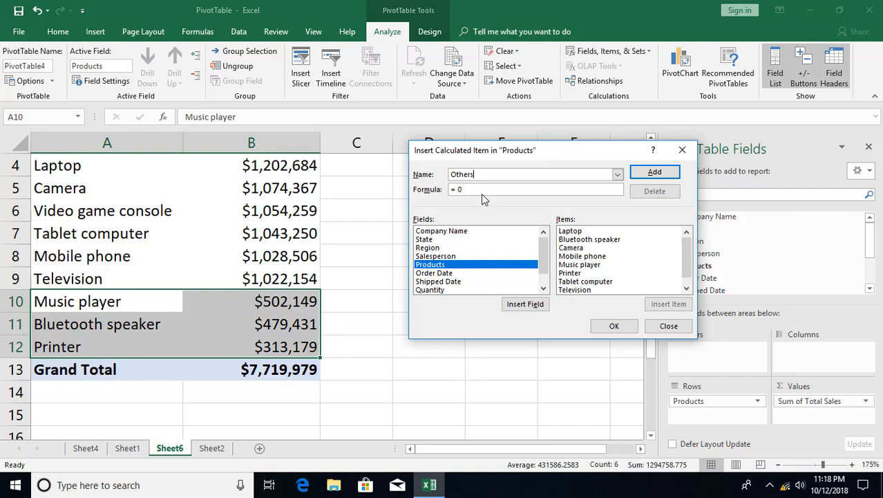
Define the Others item as 'Music player' + 'Bluetooth speaker' + Printer and insert it into the PivotTable.
{"action": "left_click", "coordinate": [480, 190]}
{"action": "double_click", "coordinate": [580, 265]}
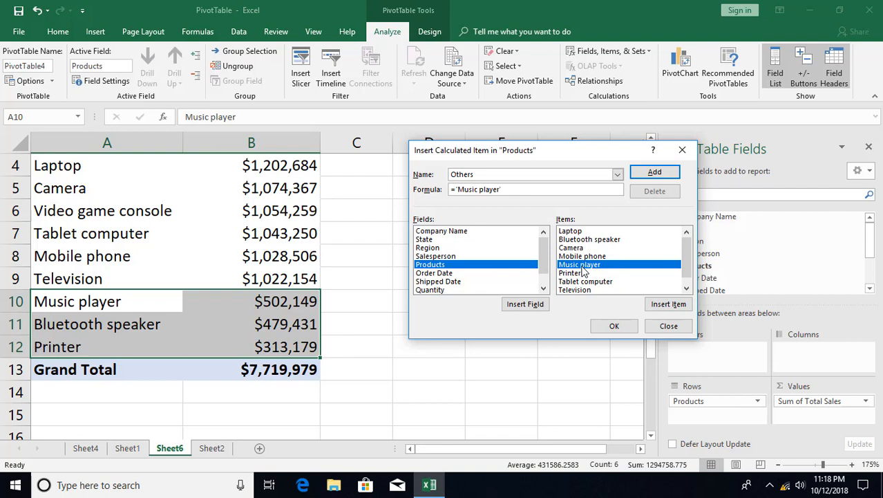
{"action": "type", "text": "+"}
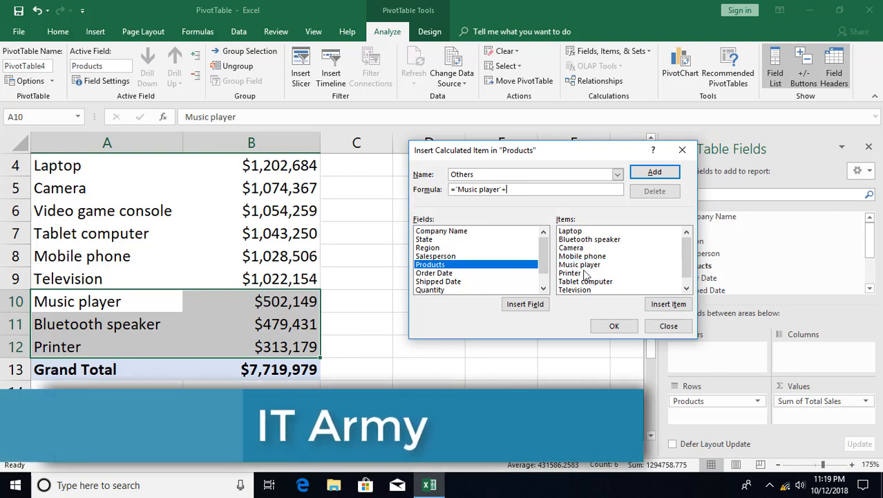
{"action": "double_click", "coordinate": [585, 240]}
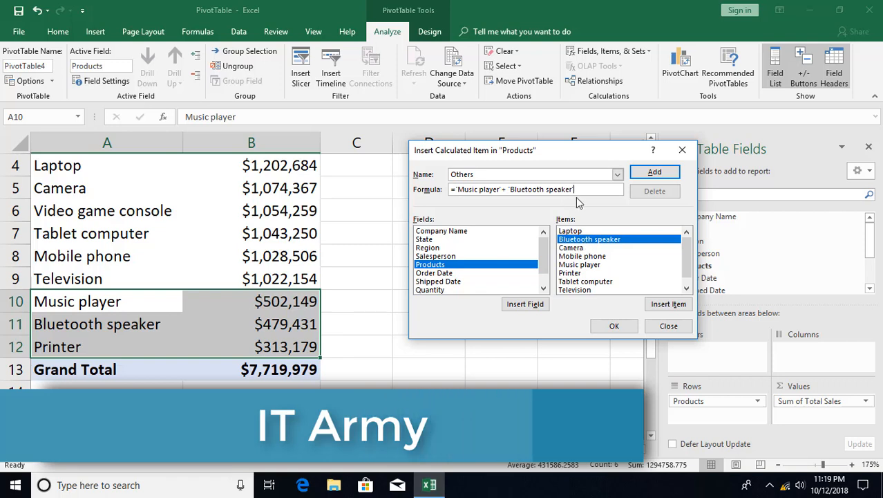
{"action": "type", "text": "+"}
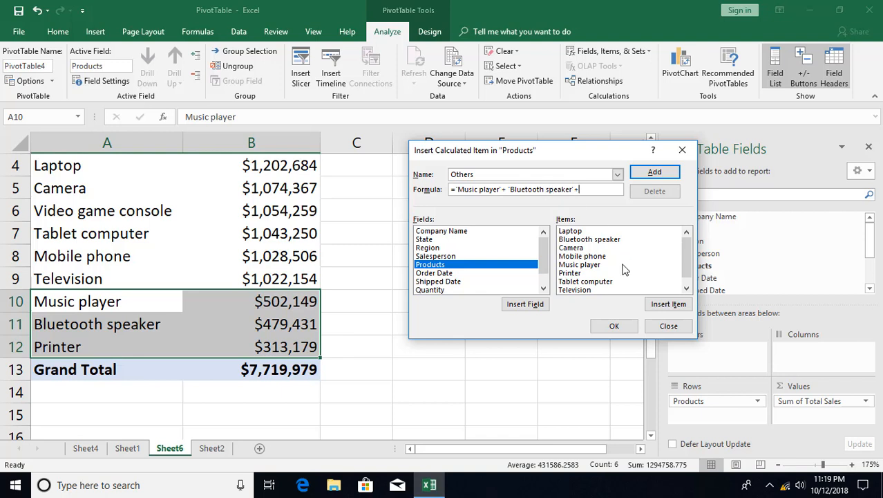
{"action": "double_click", "coordinate": [579, 274]}
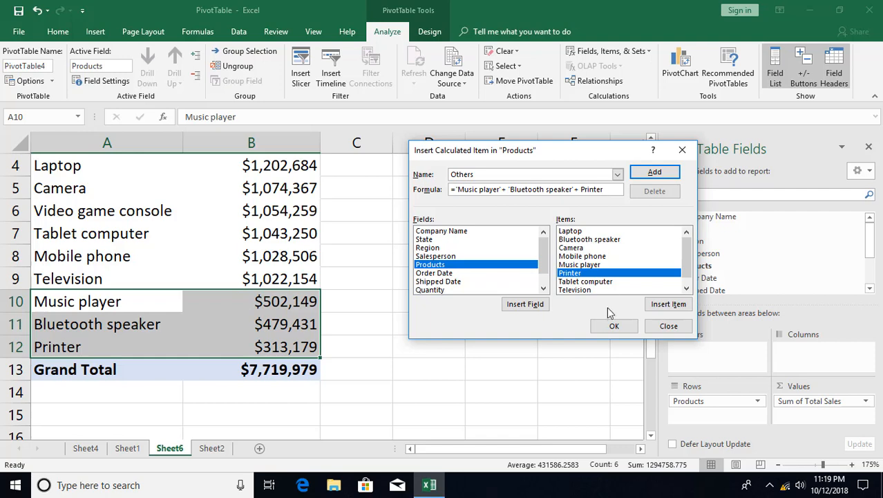
{"action": "left_click", "coordinate": [613, 329]}
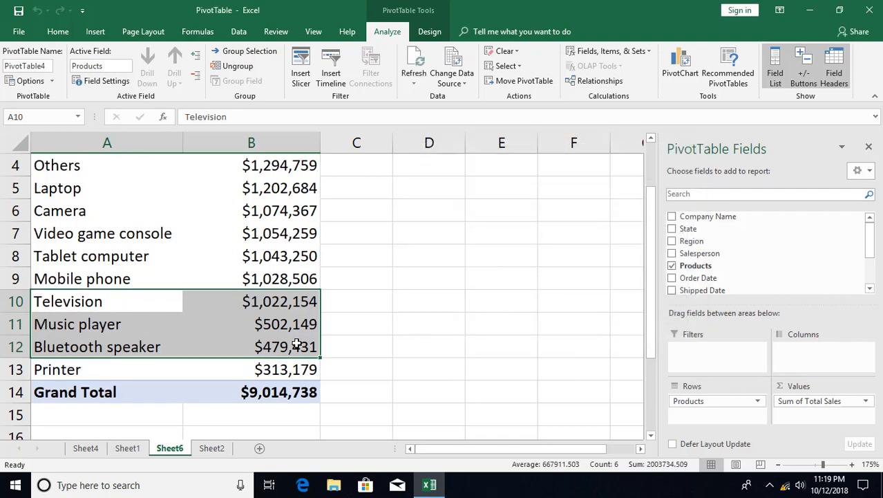
Inspect the formula behind the Others total and review the PivotTable's product rows down to the Grand Total.
{"action": "left_click", "coordinate": [72, 168]}
{"action": "scroll", "coordinate": [38, 216], "scroll_direction": "up", "scroll_amount": 1}
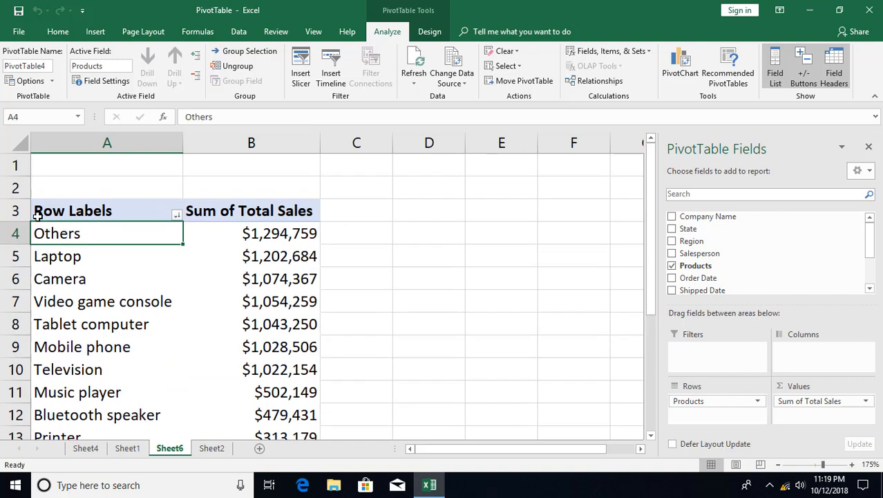
{"action": "left_click", "coordinate": [251, 240]}
{"action": "scroll", "coordinate": [194, 289], "scroll_direction": "down", "scroll_amount": 2}
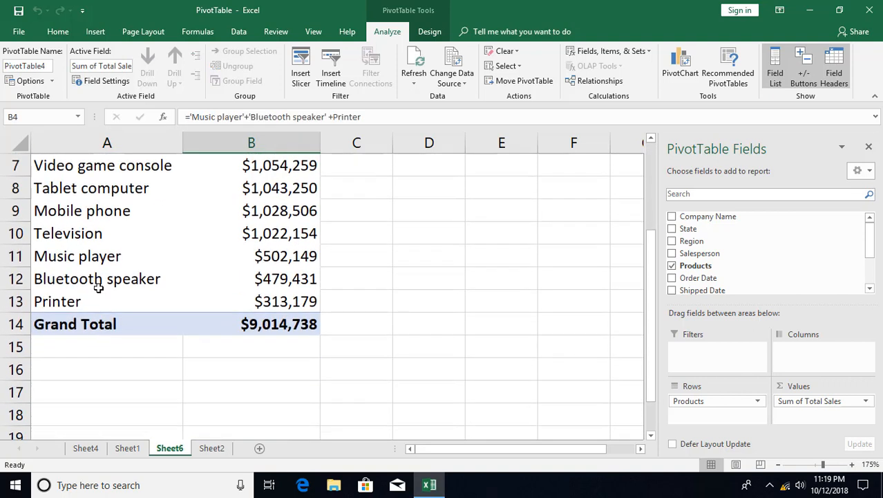
{"action": "scroll", "coordinate": [99, 280], "scroll_direction": "up", "scroll_amount": 1}
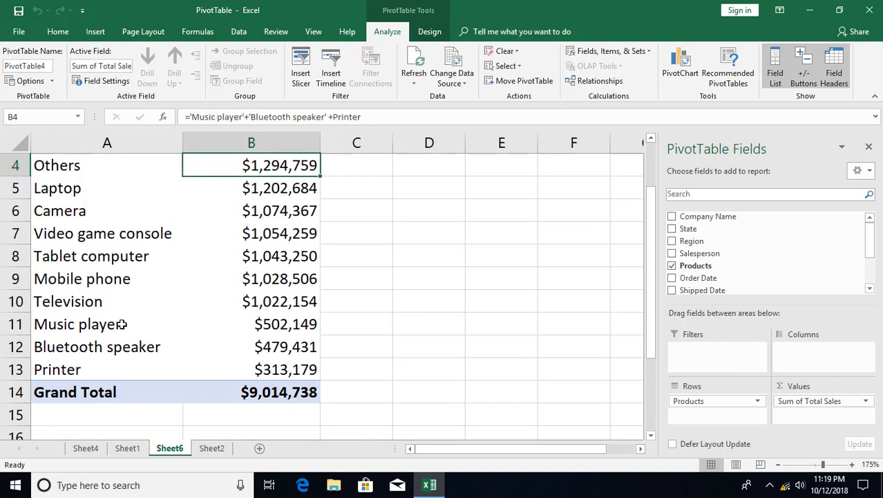
{"action": "scroll", "coordinate": [179, 220], "scroll_direction": "up", "scroll_amount": 1}
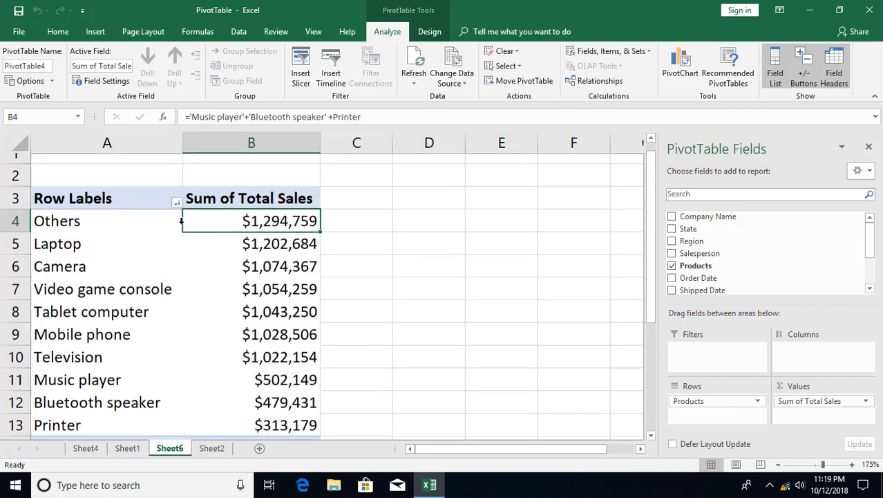
Filter Tablet computer, Bluetooth speaker and Printer out of the PivotTable's product rows.
{"action": "left_click", "coordinate": [177, 216]}
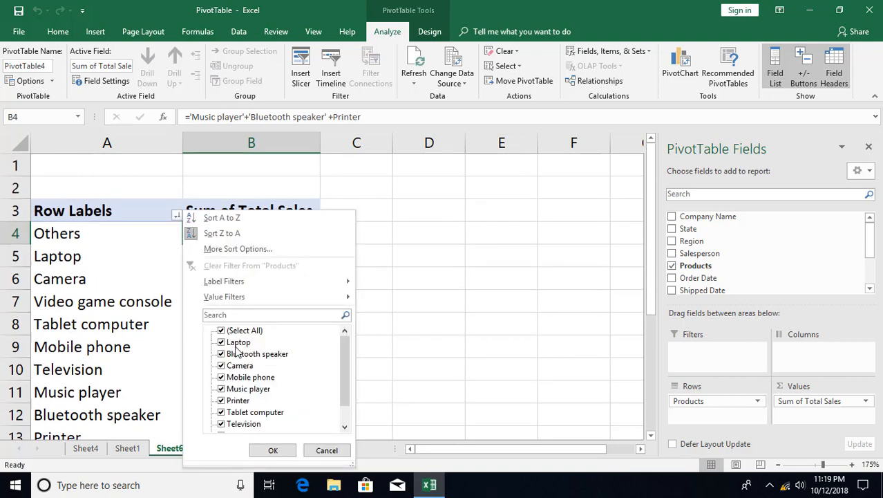
{"action": "scroll", "coordinate": [300, 370], "scroll_direction": "down", "scroll_amount": 1}
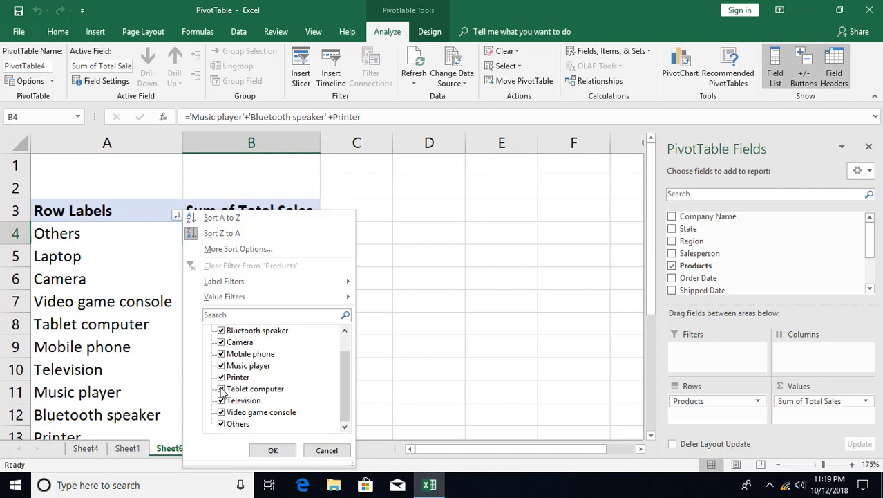
{"action": "left_click", "coordinate": [221, 390]}
{"action": "left_click", "coordinate": [221, 331]}
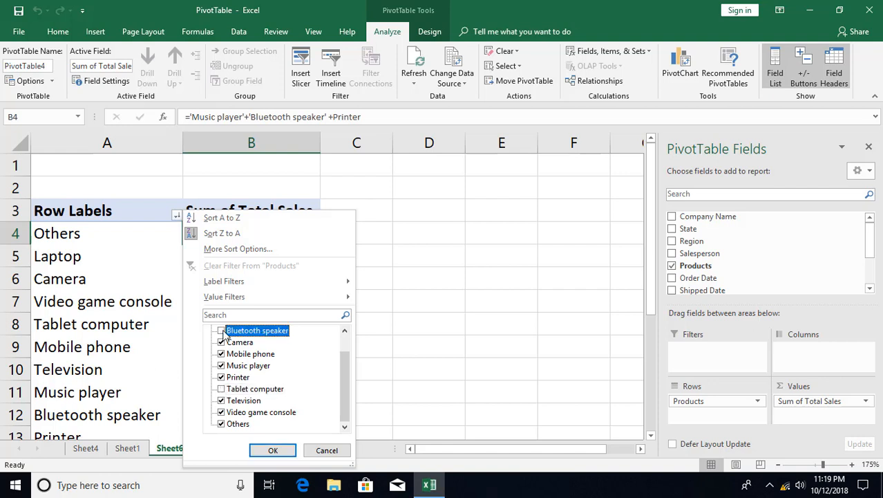
{"action": "left_click", "coordinate": [221, 377]}
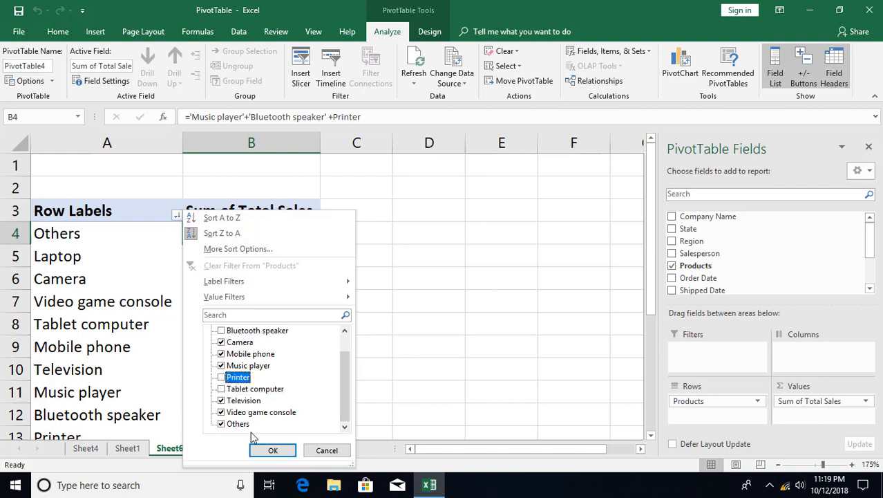
{"action": "left_click", "coordinate": [273, 450]}
Sort the PivotTable's product labels alphabetically from A to Z.
{"action": "left_click", "coordinate": [136, 293]}
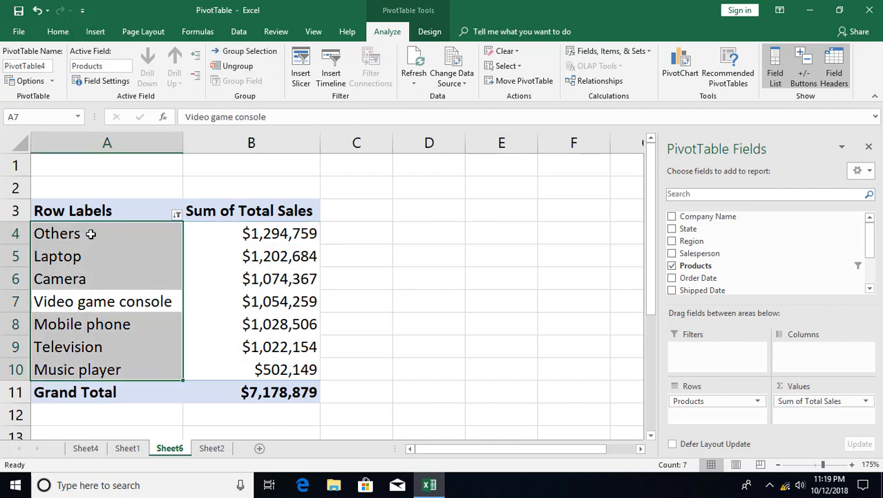
{"action": "left_click", "coordinate": [91, 234]}
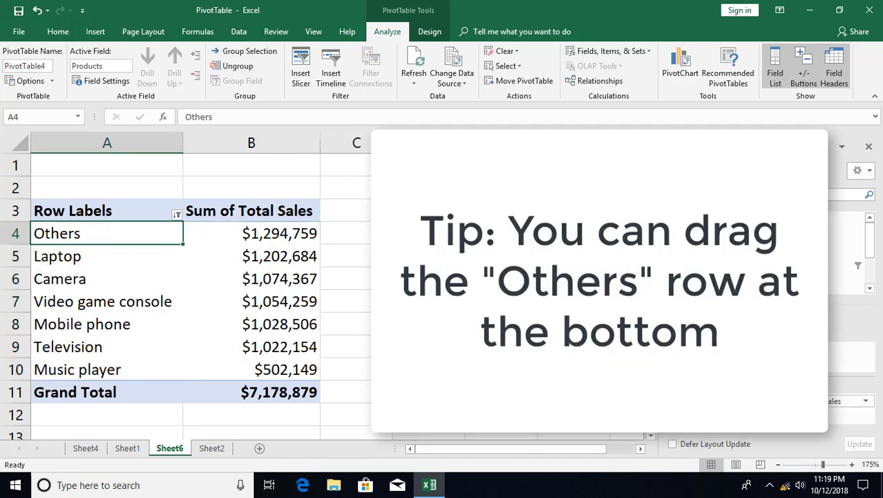
{"action": "left_click", "coordinate": [55, 32]}
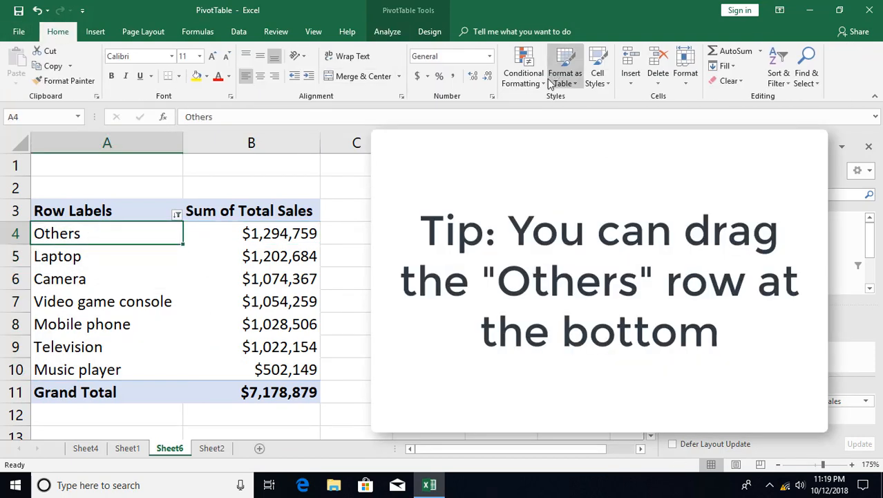
{"action": "left_click", "coordinate": [779, 74]}
{"action": "left_click", "coordinate": [804, 97]}
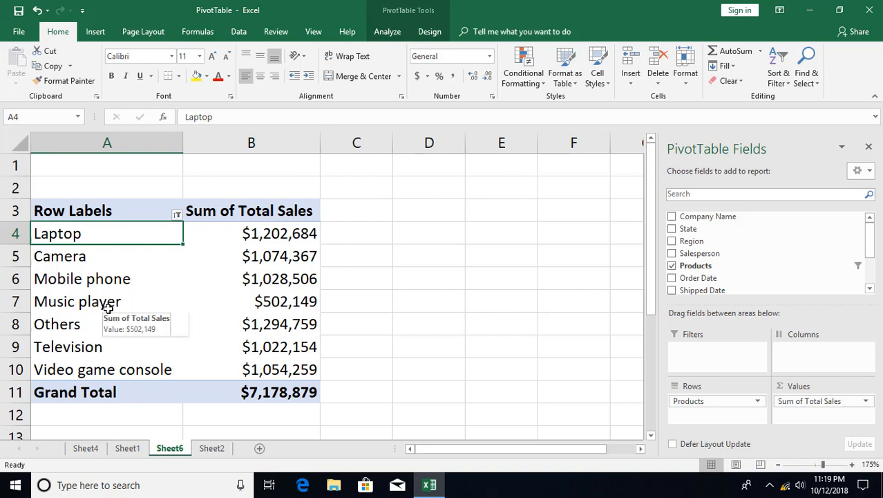
Delete the Sheet6 worksheet containing the products PivotTable.
{"action": "right_click", "coordinate": [174, 451]}
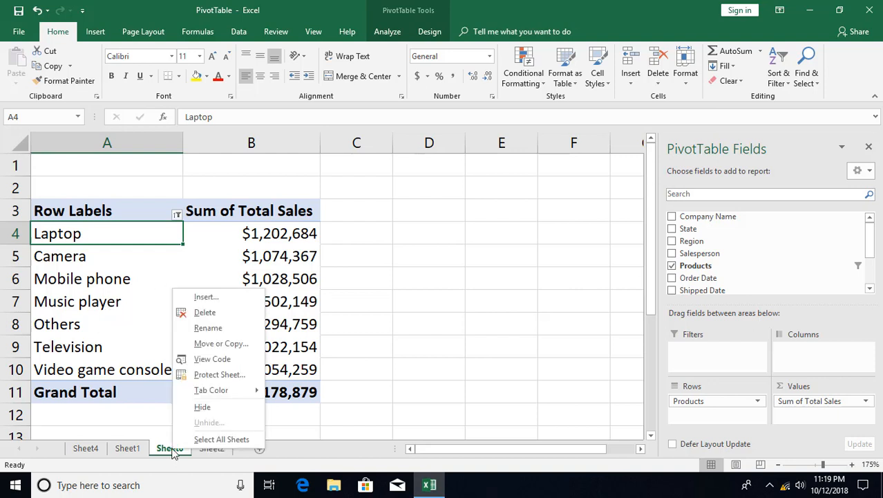
{"action": "left_click", "coordinate": [204, 313]}
{"action": "left_click", "coordinate": [423, 288]}
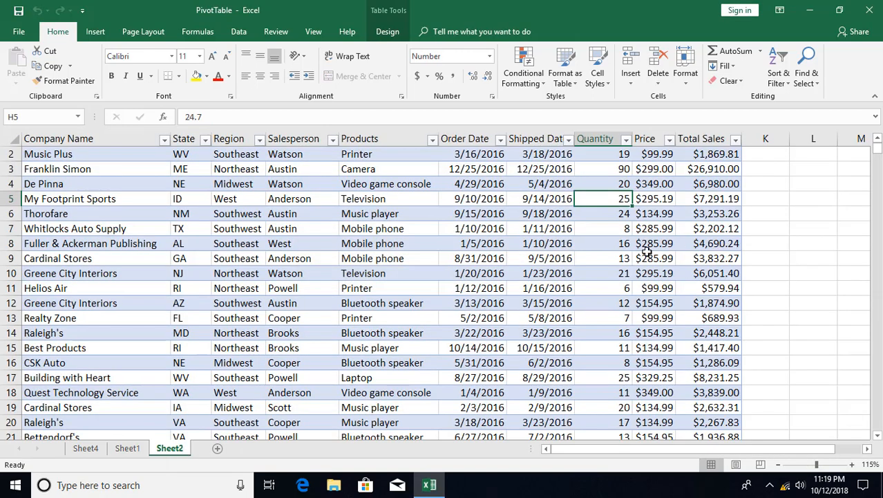
Delete the Total Sales column from the sales table on Sheet2.
{"action": "left_click", "coordinate": [702, 141]}
{"action": "right_click", "coordinate": [694, 139]}
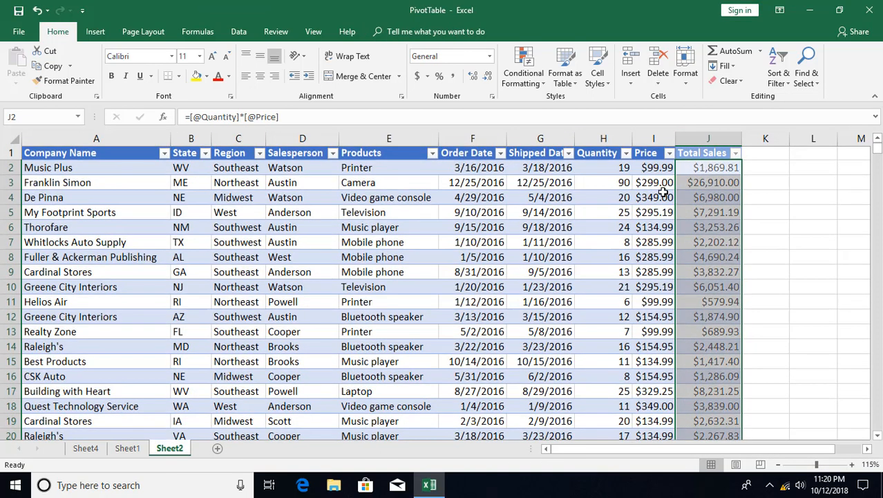
{"action": "left_click", "coordinate": [618, 184]}
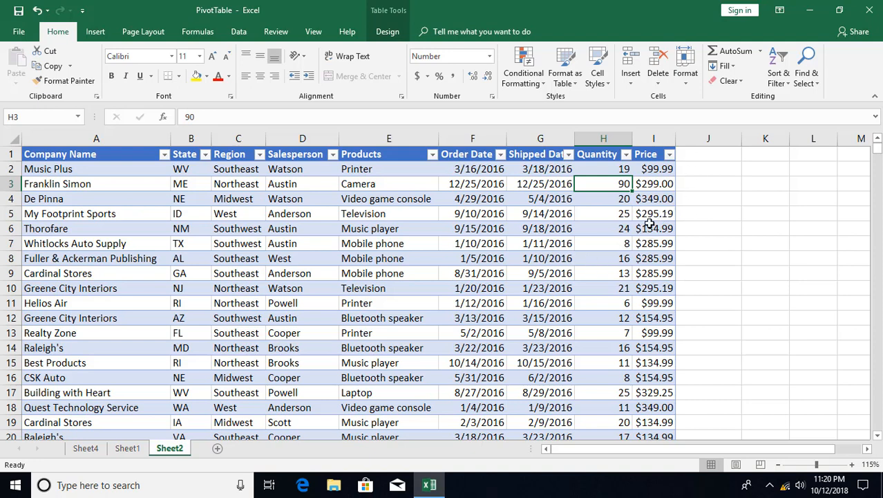
Create a PivotTable from the SalesData table on a new worksheet and place Region in its rows.
{"action": "left_click", "coordinate": [96, 31]}
{"action": "left_click", "coordinate": [38, 66]}
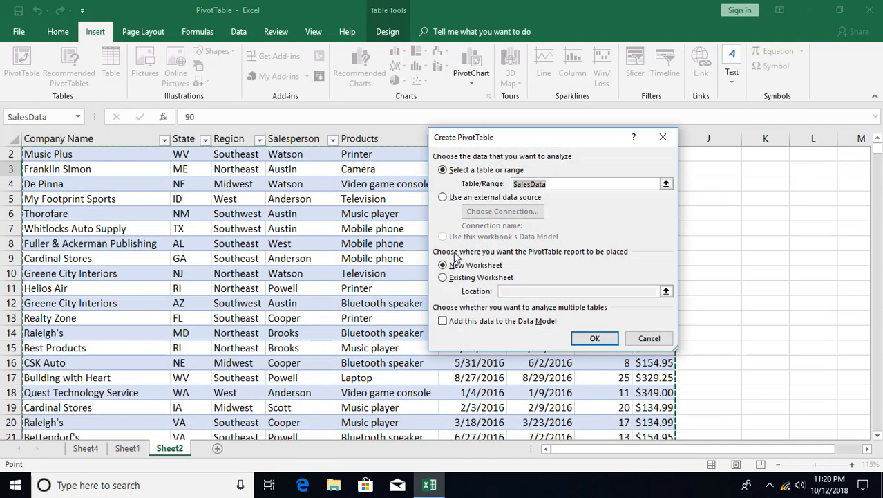
{"action": "left_click", "coordinate": [595, 339]}
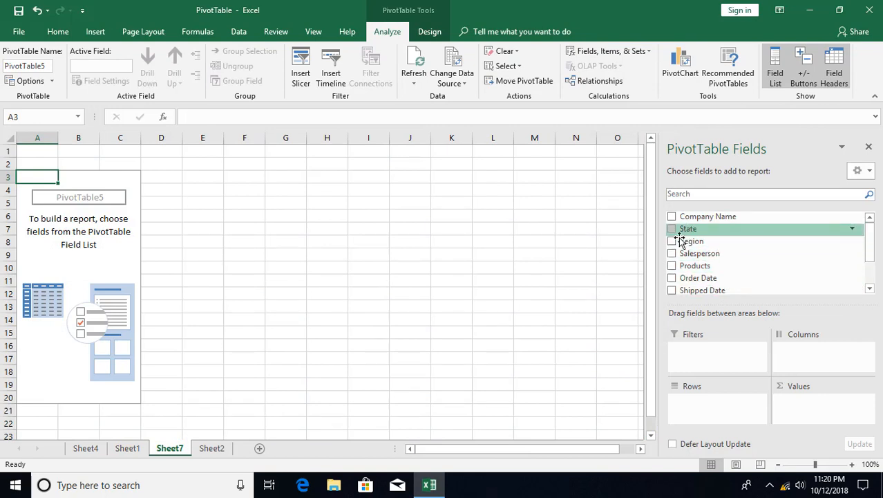
{"action": "left_click_drag", "start_coordinate": [680, 241], "coordinate": [691, 400]}
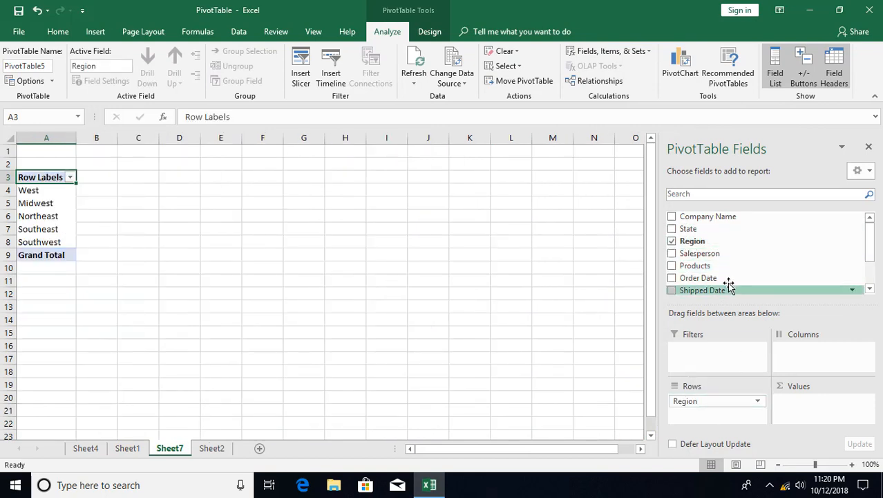
Add a calculated field named Total Sales to the PivotTable with the formula =Quantity* Price.
{"action": "scroll", "coordinate": [726, 280], "scroll_direction": "down", "scroll_amount": 1}
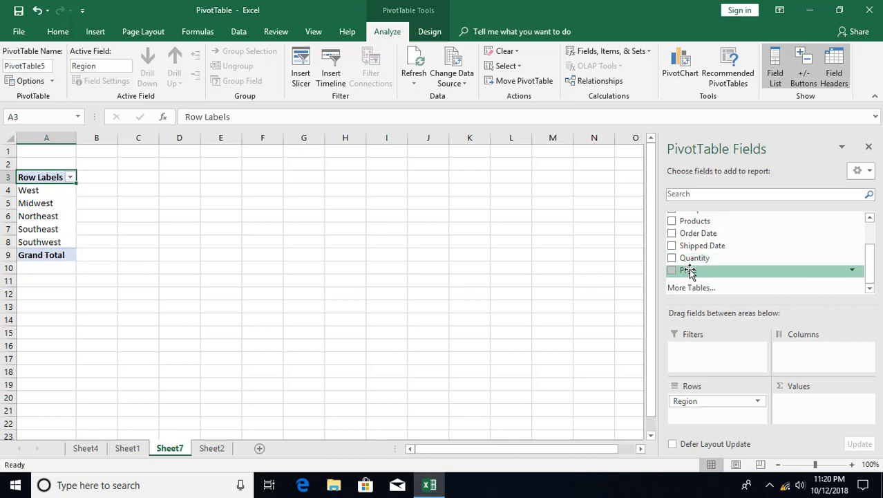
{"action": "left_click", "coordinate": [599, 56]}
{"action": "left_click", "coordinate": [614, 68]}
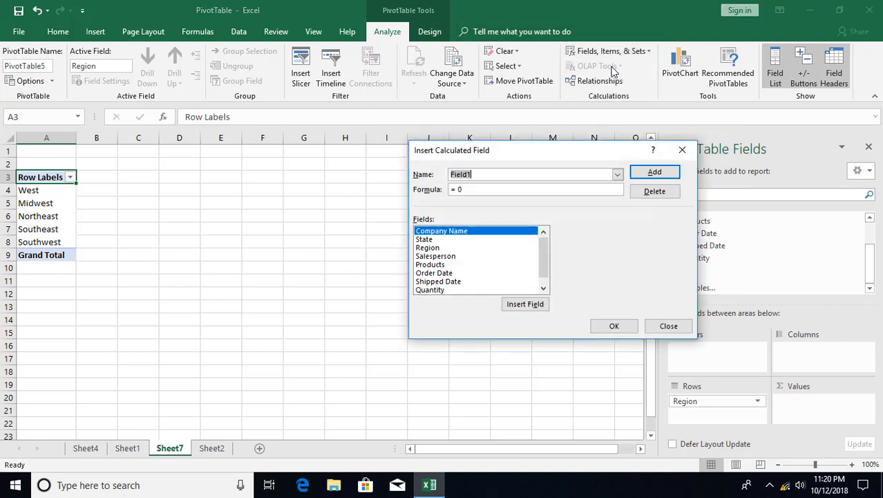
{"action": "left_click_drag", "start_coordinate": [537, 150], "coordinate": [498, 147]}
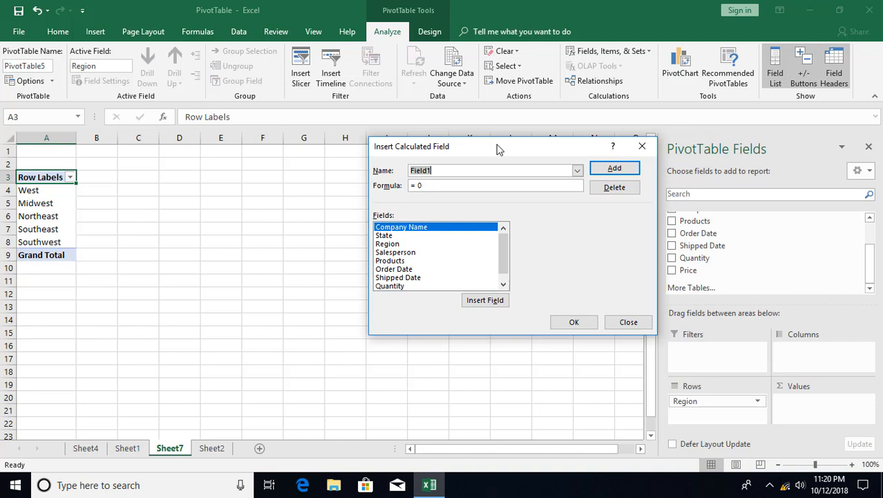
{"action": "type", "text": "Total Sales"}
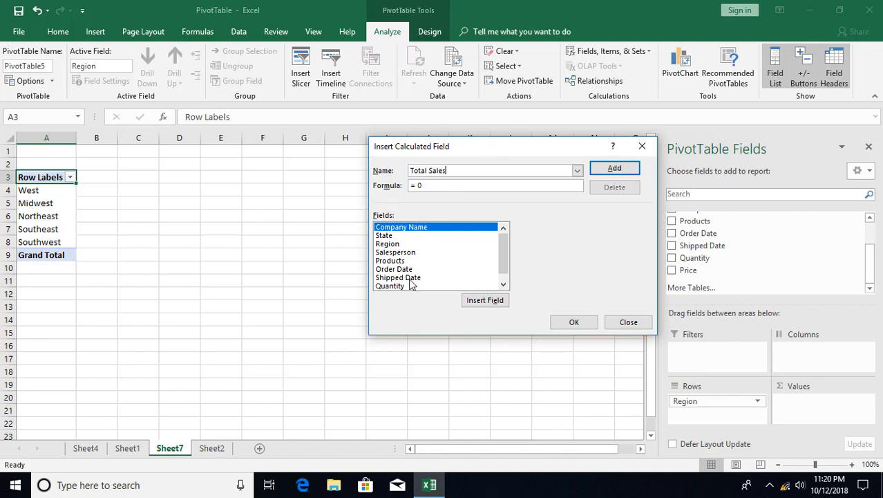
{"action": "scroll", "coordinate": [504, 253], "scroll_direction": "down", "scroll_amount": 1}
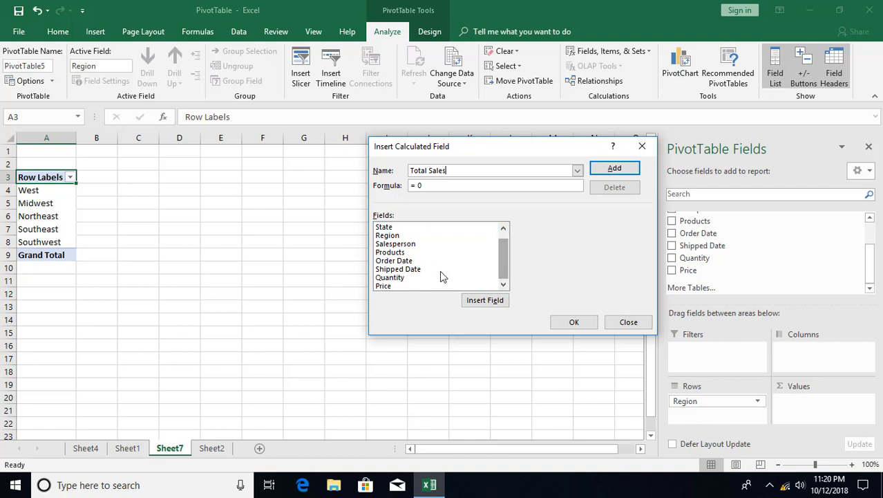
{"action": "left_click", "coordinate": [398, 279]}
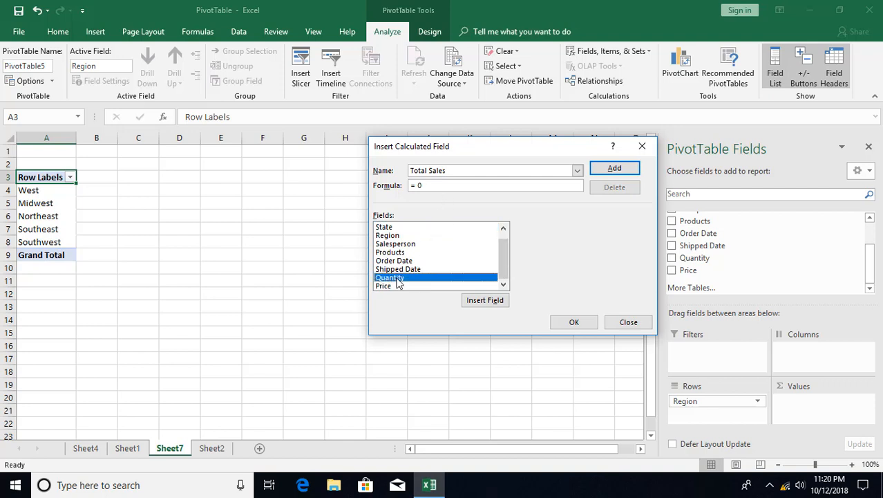
{"action": "double_click", "coordinate": [398, 279]}
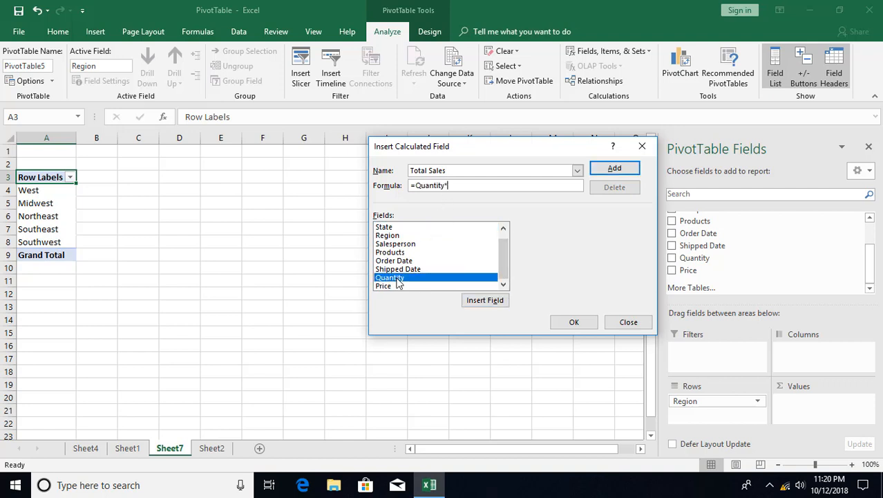
{"action": "double_click", "coordinate": [388, 286]}
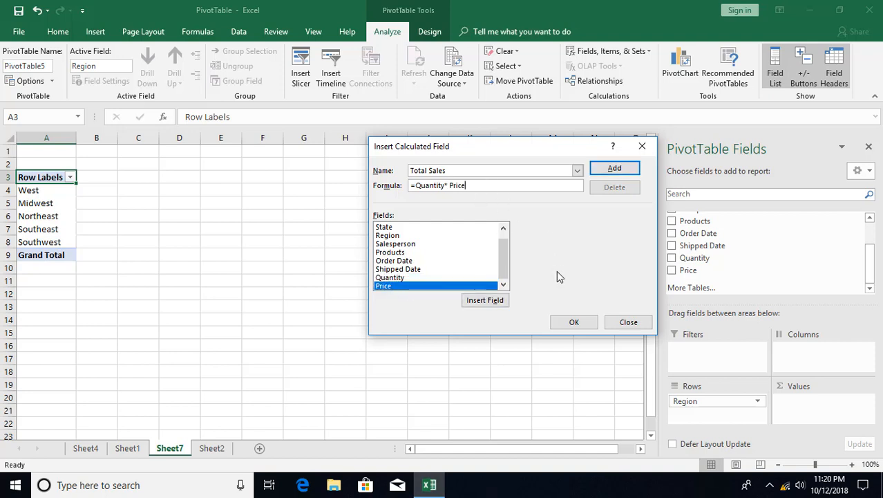
{"action": "left_click", "coordinate": [572, 324]}
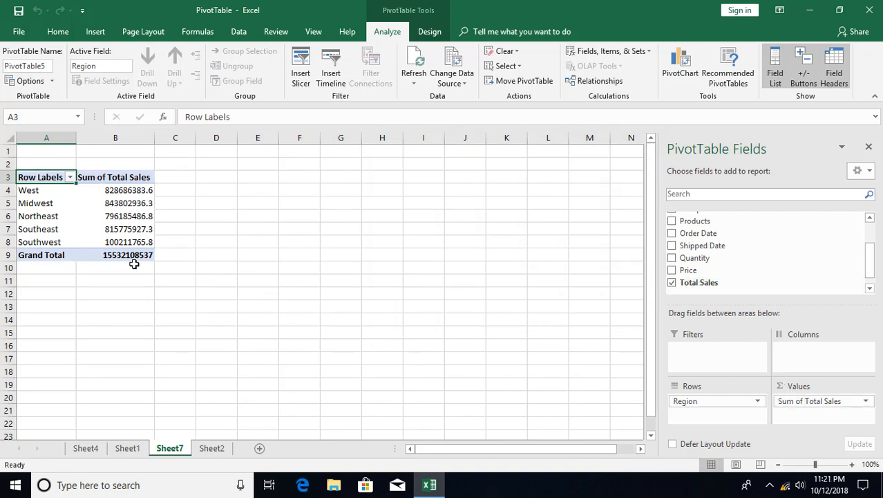
{"action": "left_click", "coordinate": [131, 226]}
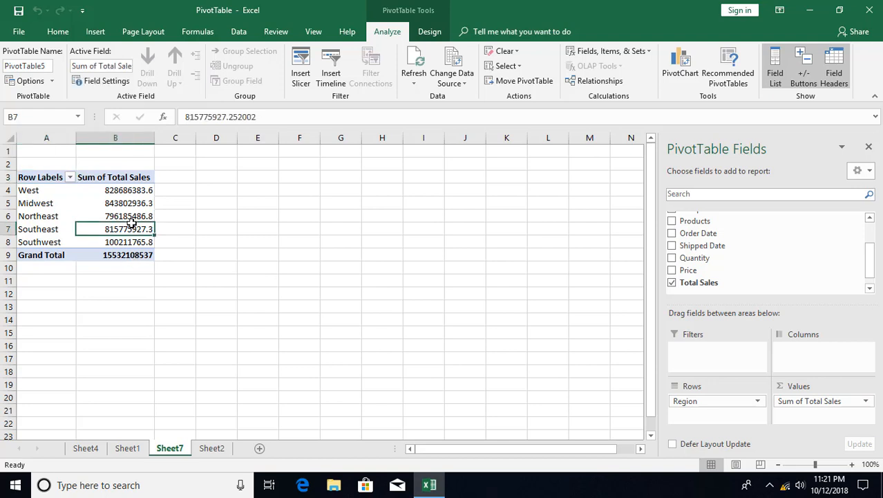
{"action": "left_click", "coordinate": [209, 278]}
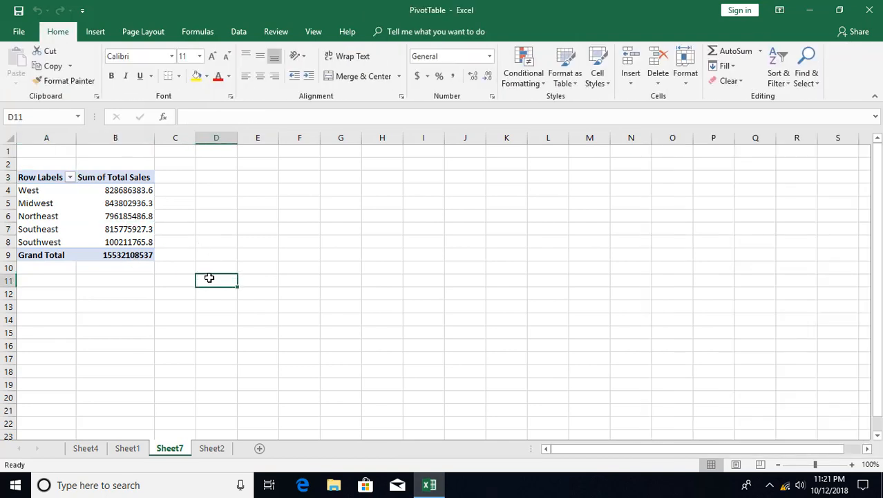
{"action": "left_click", "coordinate": [100, 205]}
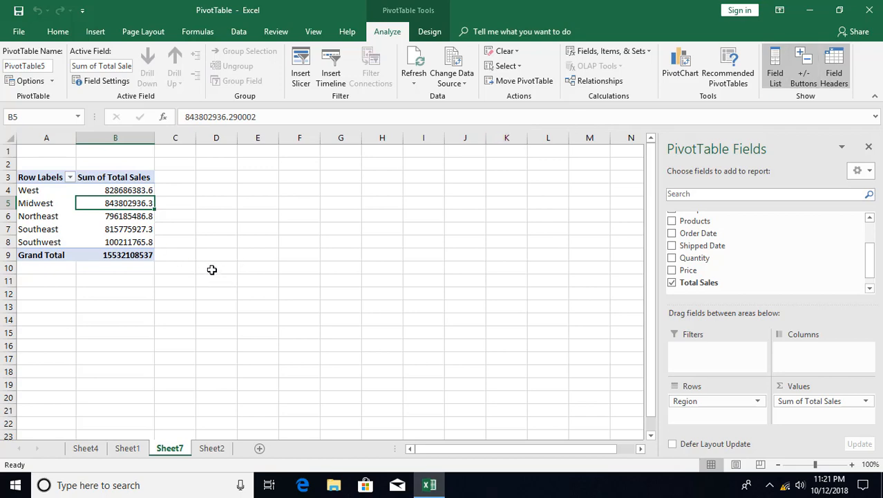
Enter a GETPIVOTDATA formula in cell E10 that returns the overall "Total Sales" from the PivotTable at A3.
{"action": "left_click", "coordinate": [252, 266]}
{"action": "type", "text": "="}
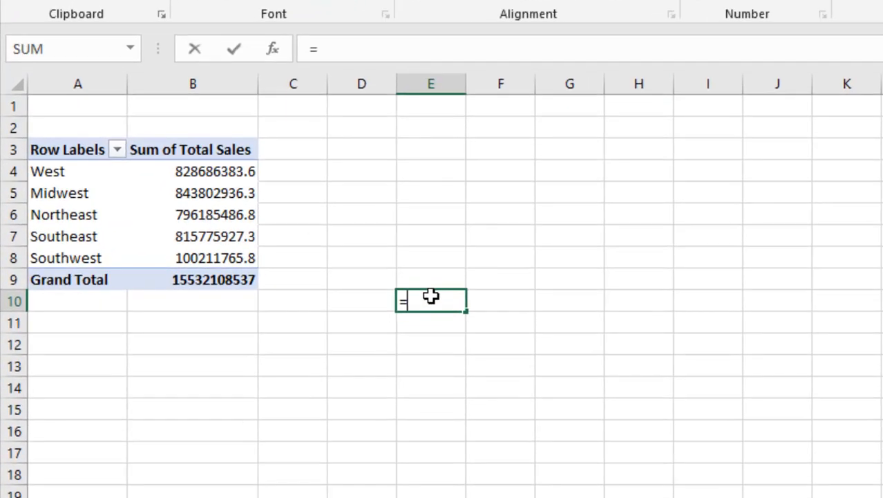
{"action": "type", "text": "get"}
{"action": "key", "text": "Tab"}
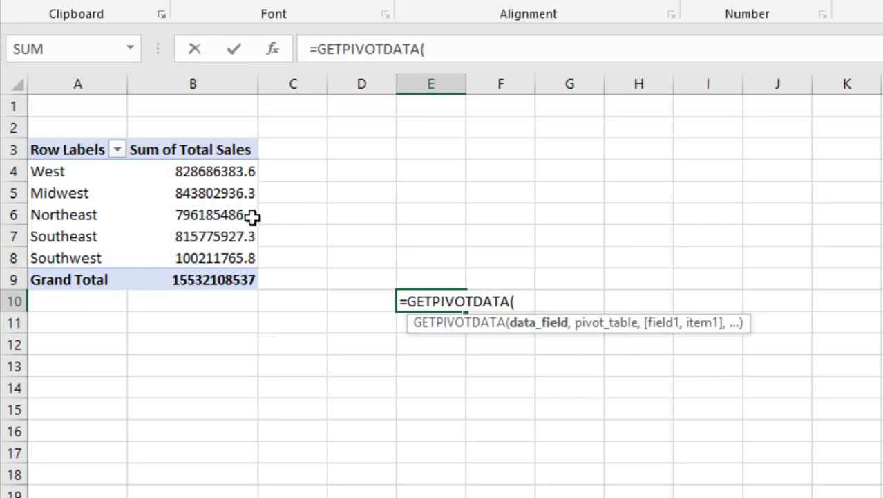
{"action": "type", "text": "Total Sales\""}
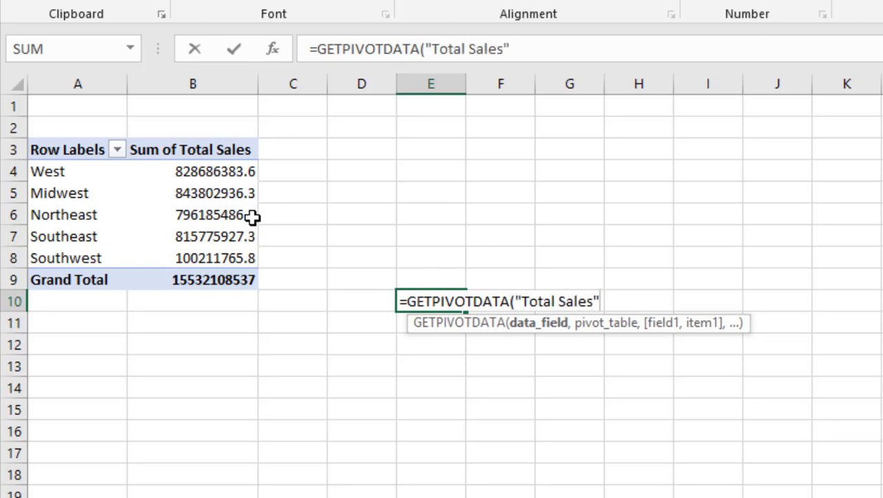
{"action": "type", "text": ","}
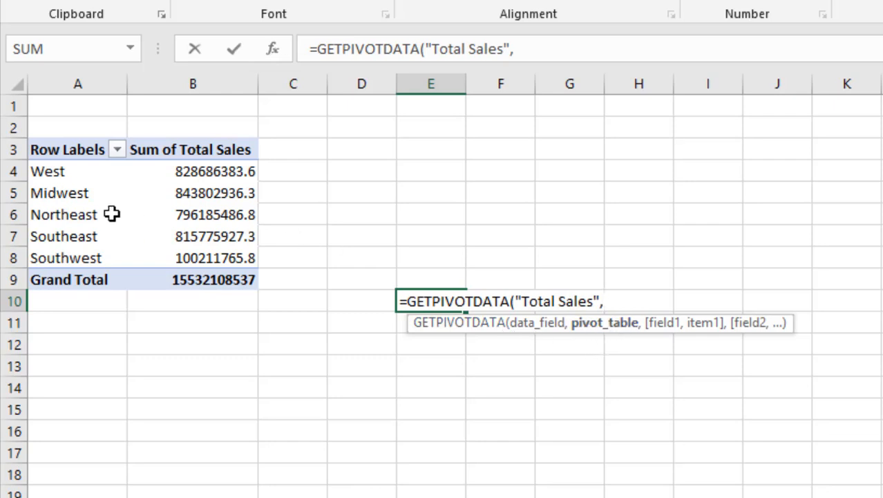
{"action": "left_click", "coordinate": [62, 148]}
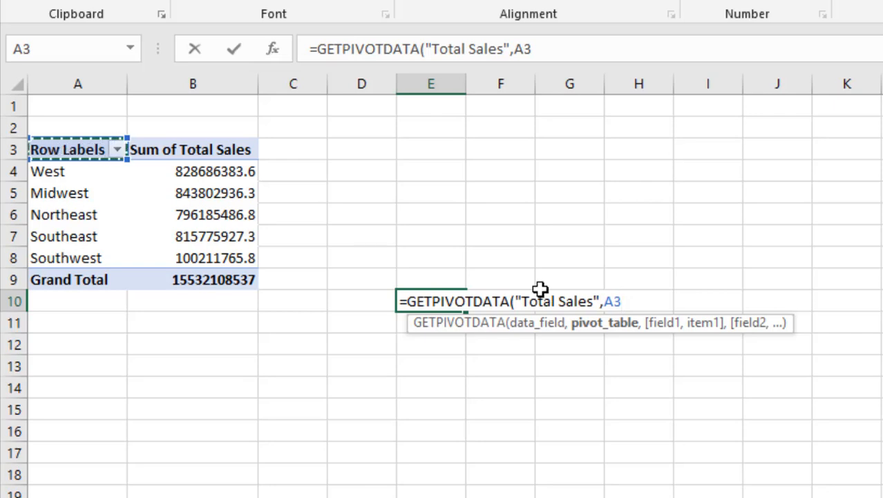
{"action": "key", "text": "BackSpace"}
{"action": "key", "text": "BackSpace"}
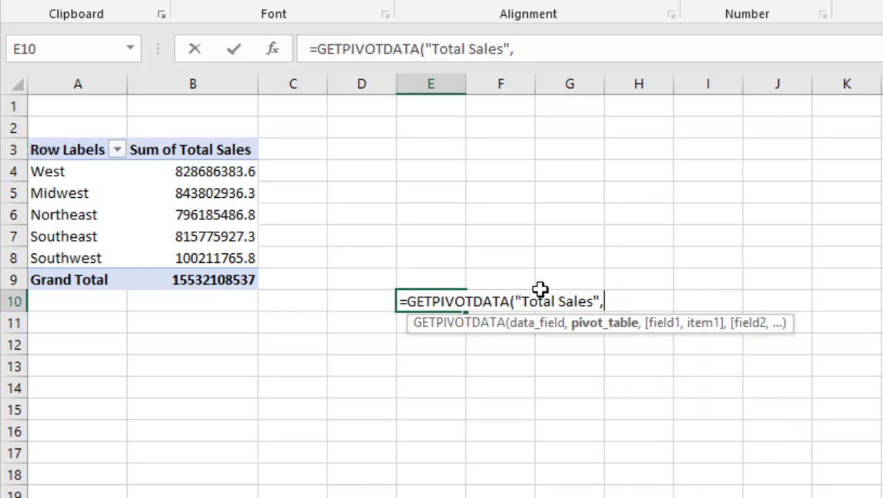
{"action": "left_click", "coordinate": [76, 152]}
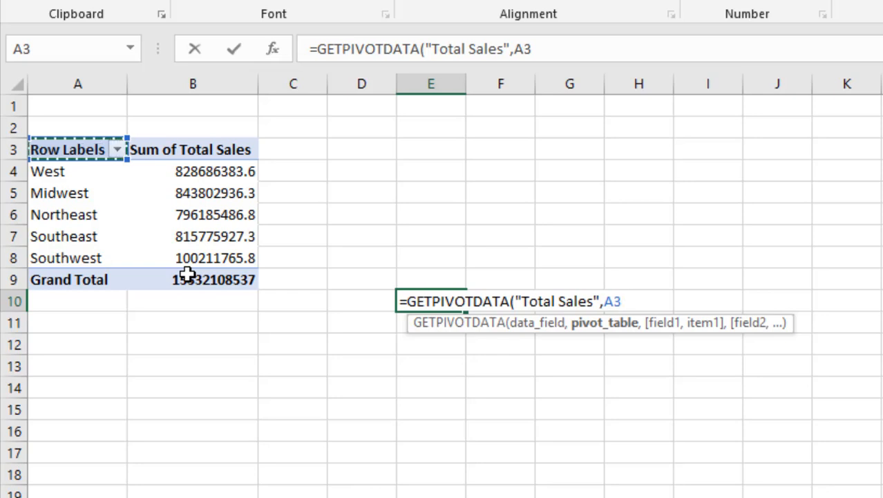
{"action": "key", "text": "Return"}
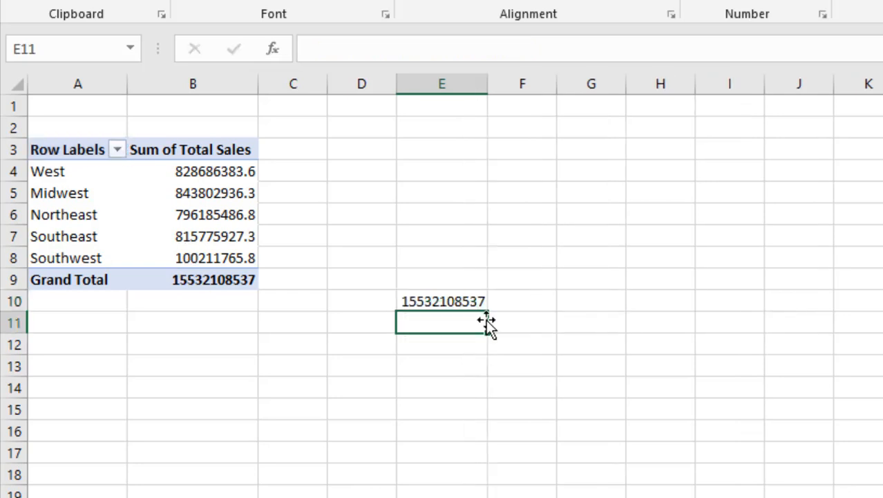
{"action": "left_click", "coordinate": [461, 302]}
Enter a GETPIVOTDATA formula in cell E13 returning "Total Sales" from the PivotTable at A3 for "Region" "West", and compare it with the PivotTable's West value.
{"action": "left_click", "coordinate": [439, 356]}
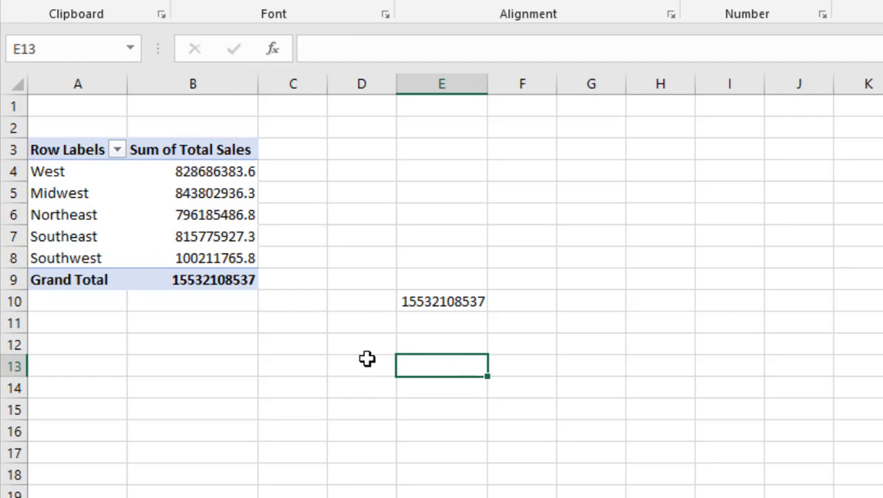
{"action": "type", "text": "="}
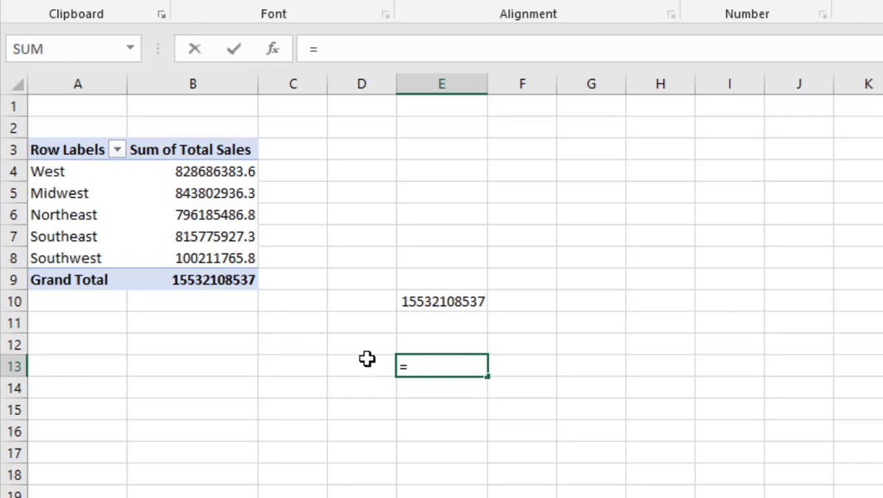
{"action": "type", "text": "get"}
{"action": "key", "text": "Tab"}
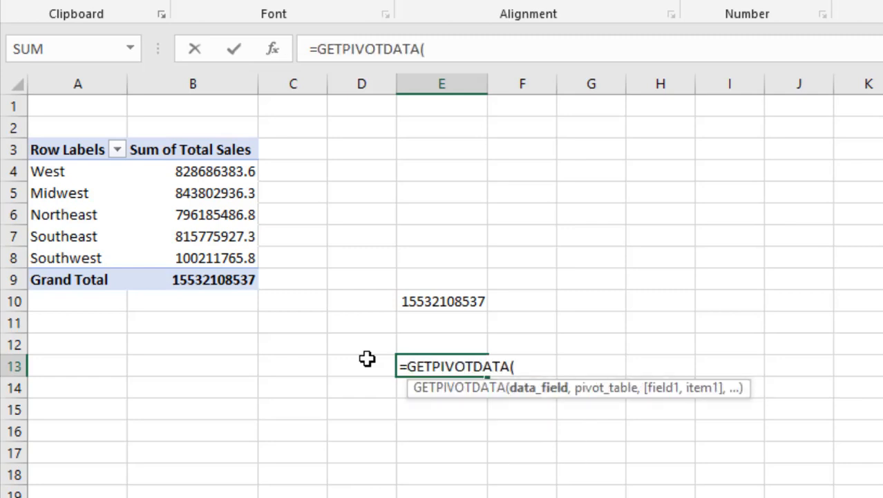
{"action": "type", "text": "\"Tota"}
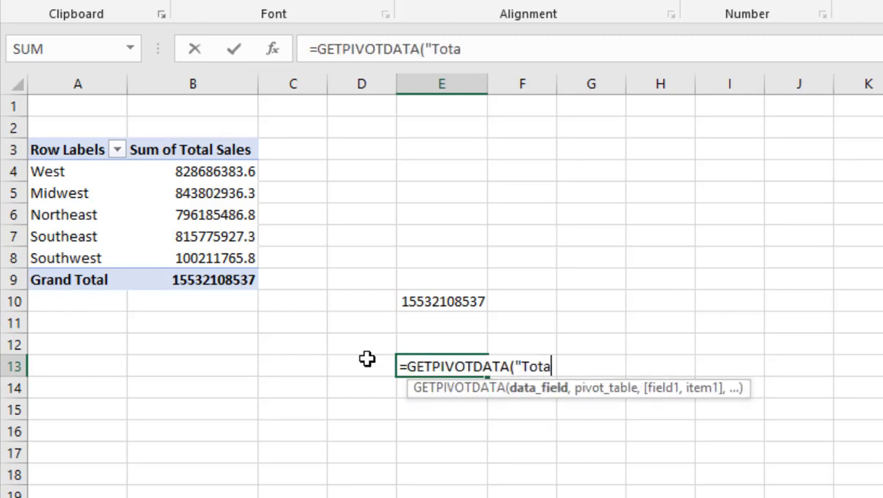
{"action": "type", "text": "l Sales\""}
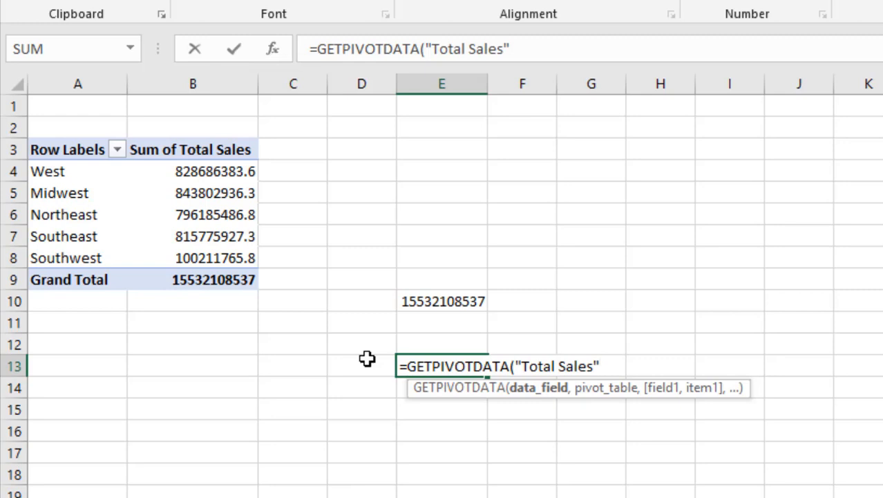
{"action": "type", "text": ","}
{"action": "left_click", "coordinate": [59, 151]}
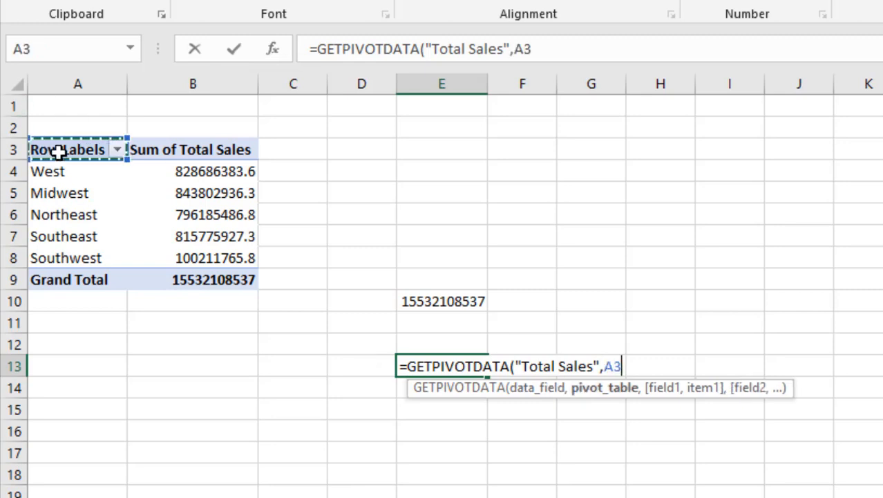
{"action": "type", "text": ","}
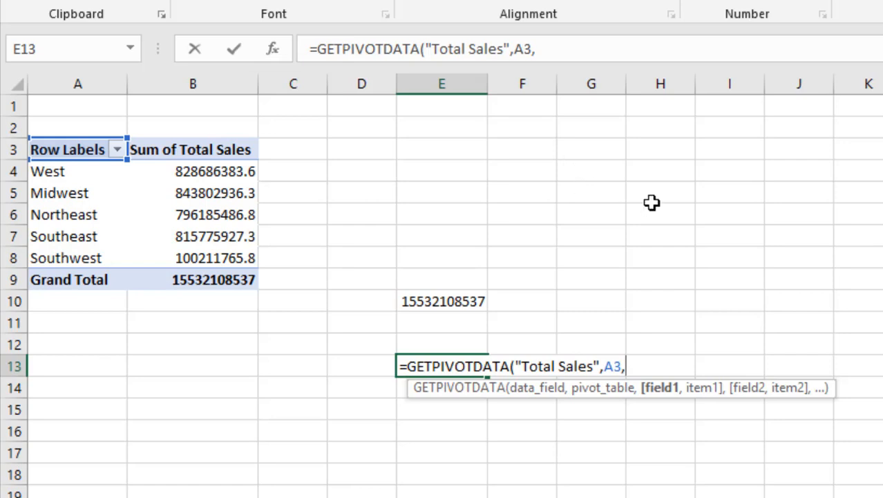
{"action": "type", "text": "\"R"}
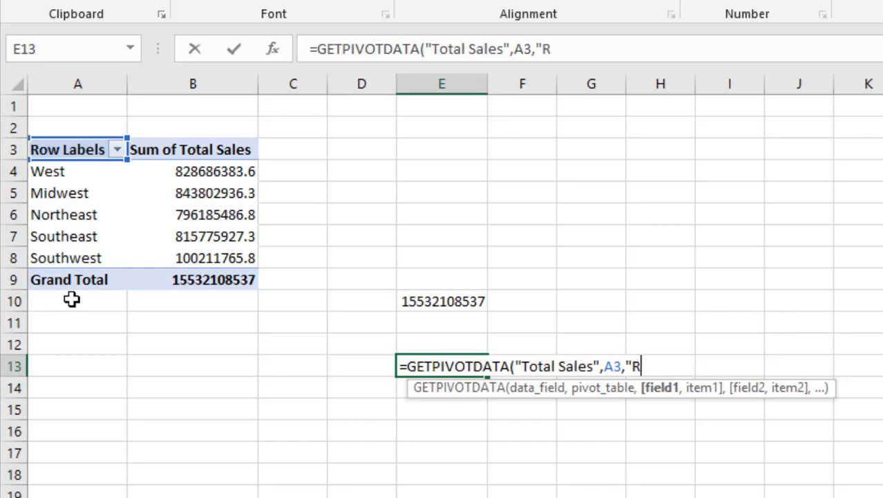
{"action": "type", "text": "egion\","}
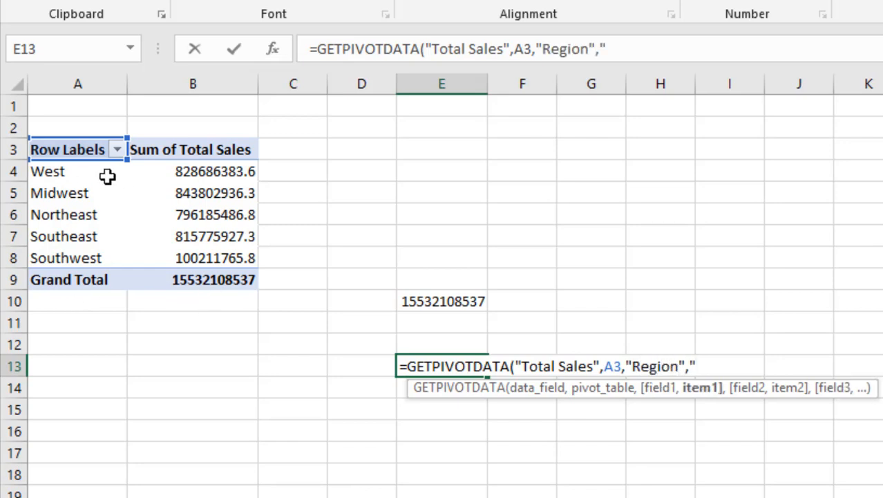
{"action": "type", "text": "\"West"}
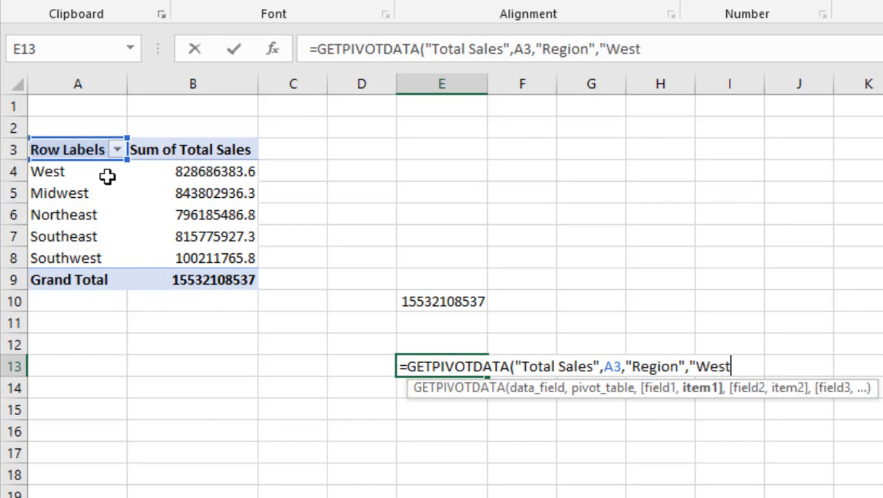
{"action": "key", "text": "Return"}
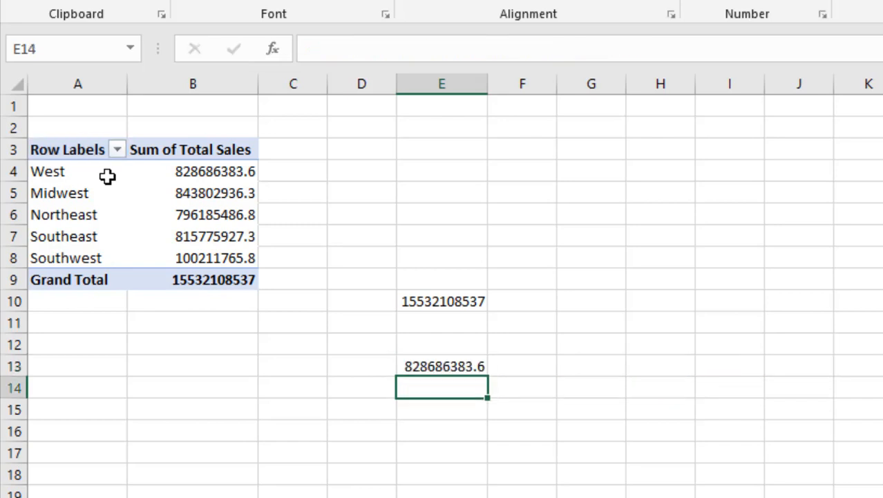
{"action": "left_click", "coordinate": [194, 171]}
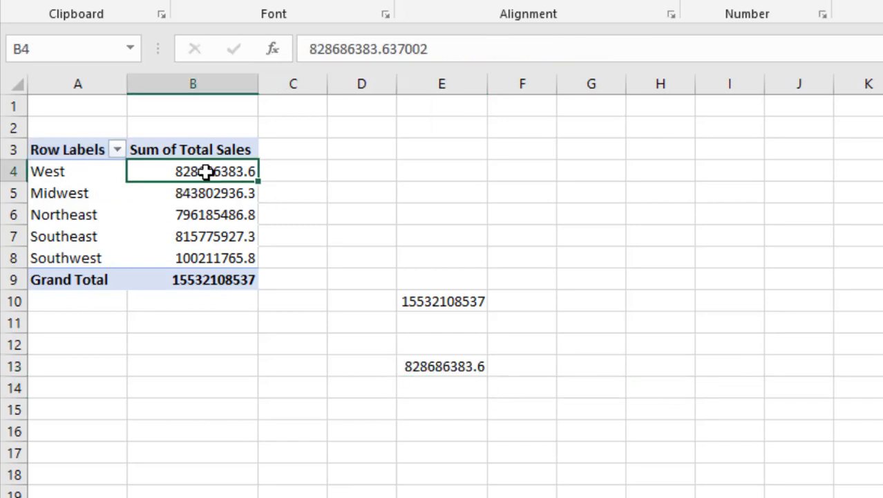
{"action": "left_click", "coordinate": [455, 368]}
Remove the Region field from the PivotTable's rows.
{"action": "left_click", "coordinate": [212, 238]}
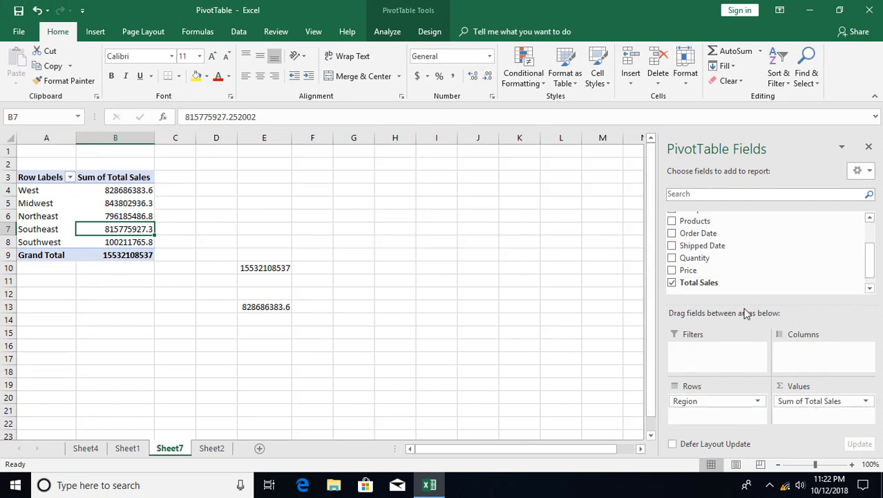
{"action": "left_click_drag", "start_coordinate": [870, 266], "coordinate": [870, 220]}
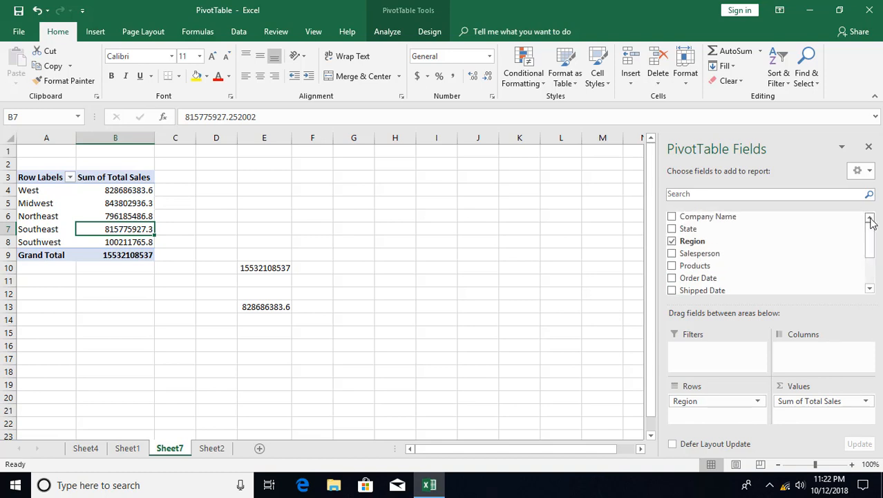
{"action": "left_click_drag", "start_coordinate": [703, 400], "coordinate": [613, 391]}
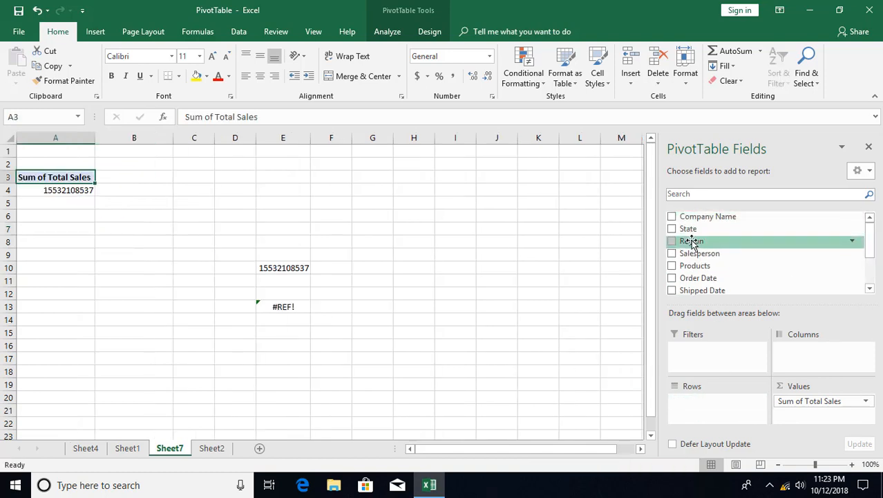
Lay out the PivotTable with Region as the report filter, State in the rows and Products in the columns, replacing the existing cell contents.
{"action": "left_click_drag", "start_coordinate": [689, 241], "coordinate": [694, 354]}
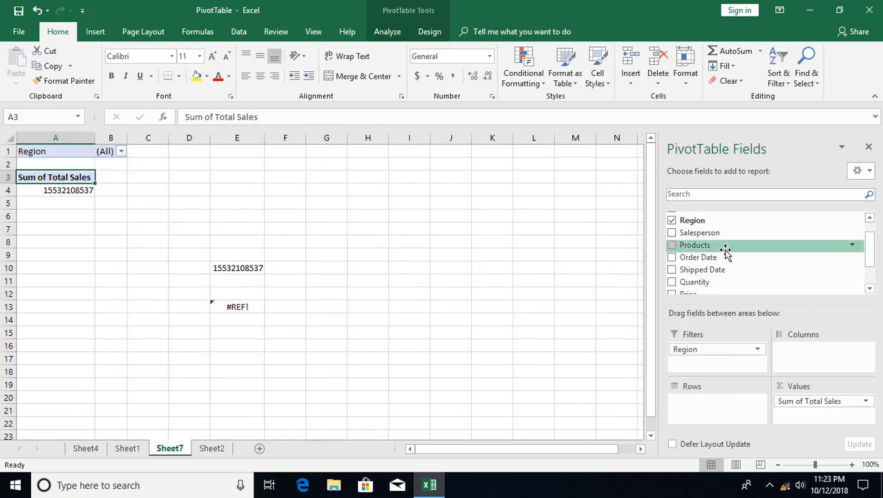
{"action": "scroll", "coordinate": [684, 239], "scroll_direction": "up", "scroll_amount": 1}
{"action": "left_click_drag", "start_coordinate": [684, 232], "coordinate": [697, 406]}
{"action": "left_click_drag", "start_coordinate": [695, 256], "coordinate": [802, 357]}
{"action": "left_click", "coordinate": [422, 279]}
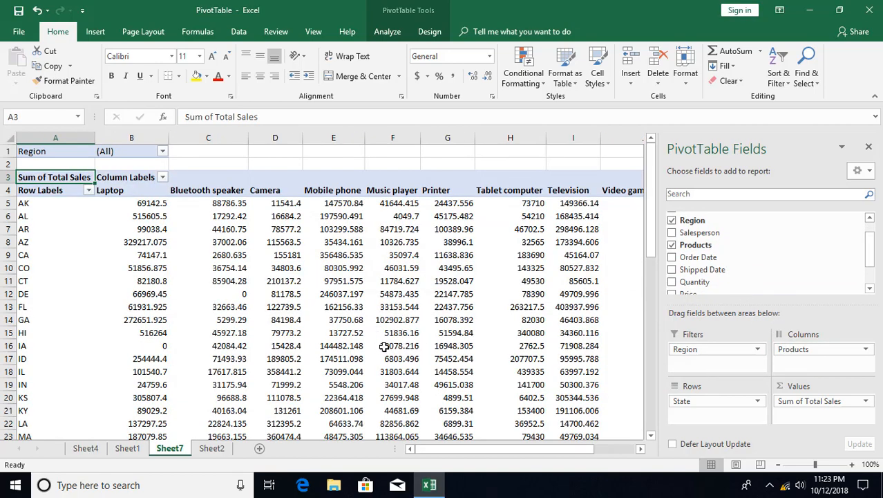
Filter the PivotTable report to show only the West region.
{"action": "left_click", "coordinate": [186, 296]}
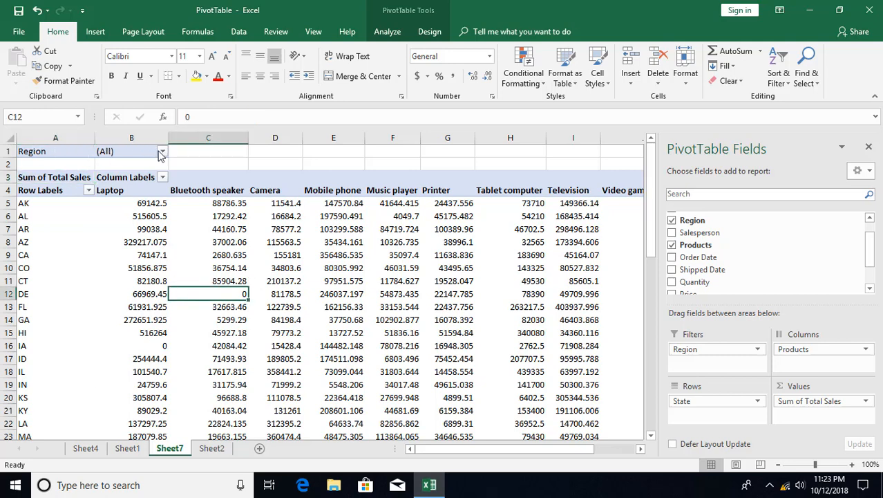
{"action": "left_click", "coordinate": [40, 236]}
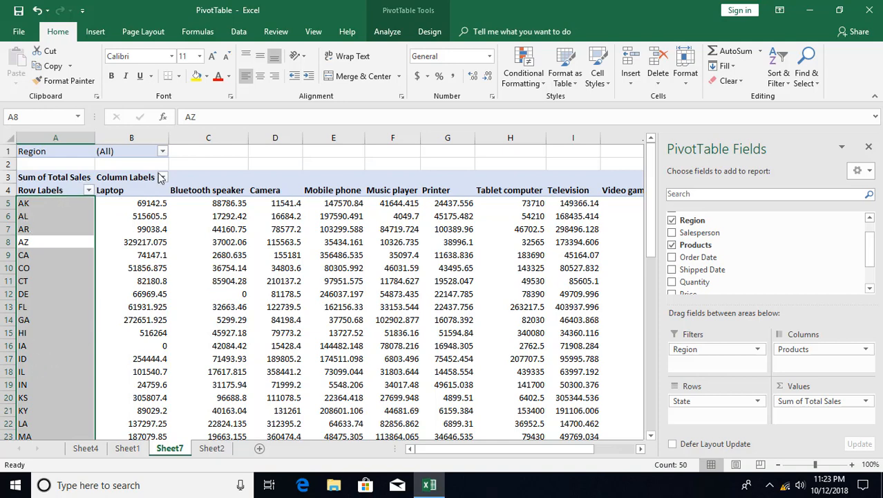
{"action": "left_click", "coordinate": [162, 152]}
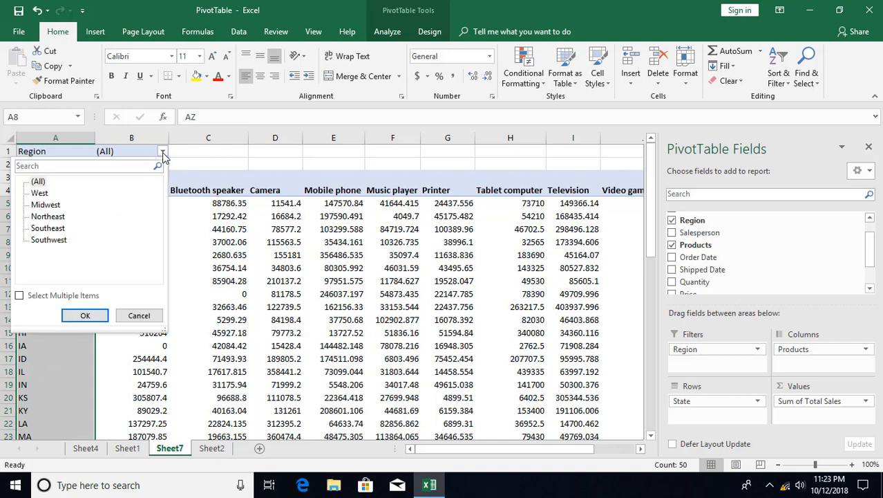
{"action": "left_click", "coordinate": [42, 195]}
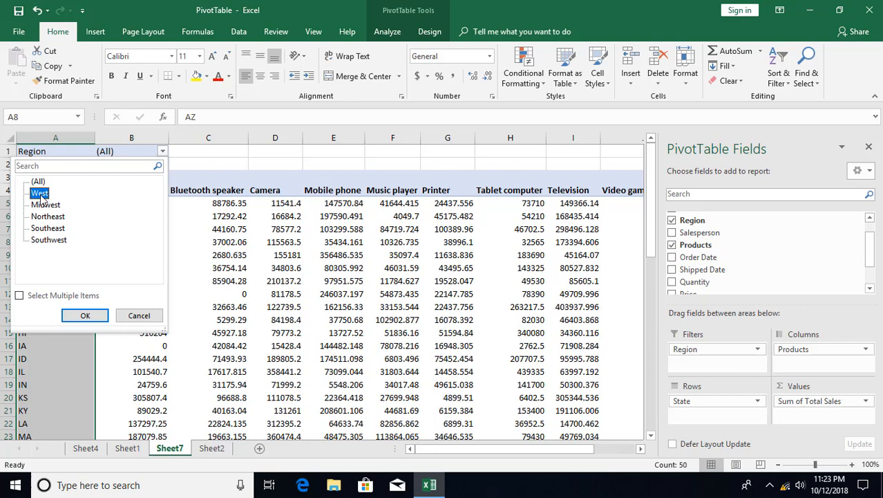
{"action": "left_click", "coordinate": [85, 315]}
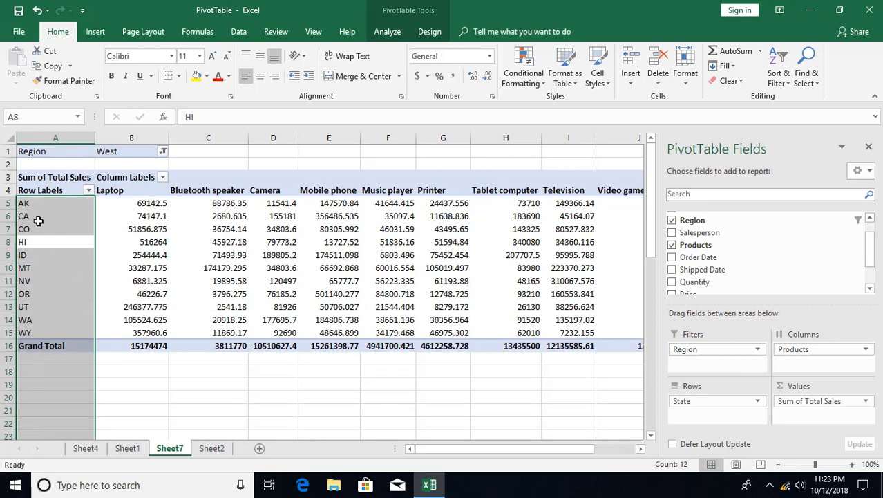
{"action": "left_click", "coordinate": [49, 281]}
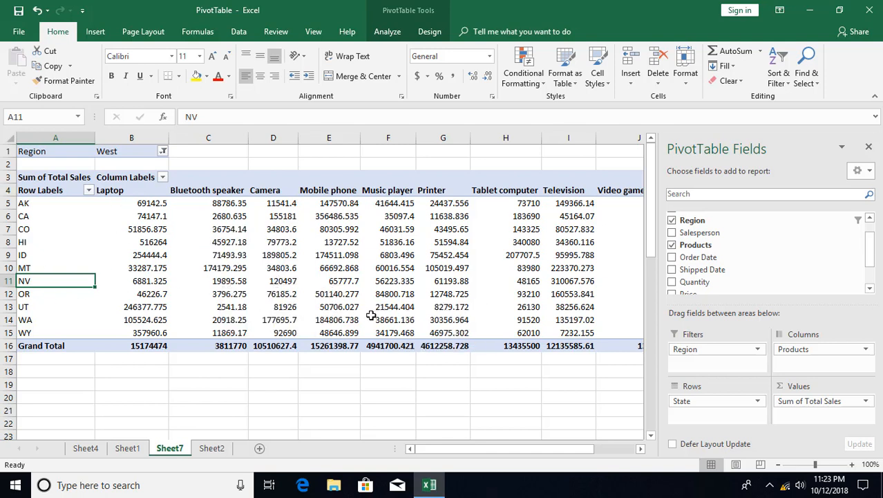
Examine the subtotal, grand total and report layout options available for the PivotTable.
{"action": "mouse_move", "coordinate": [372, 314]}
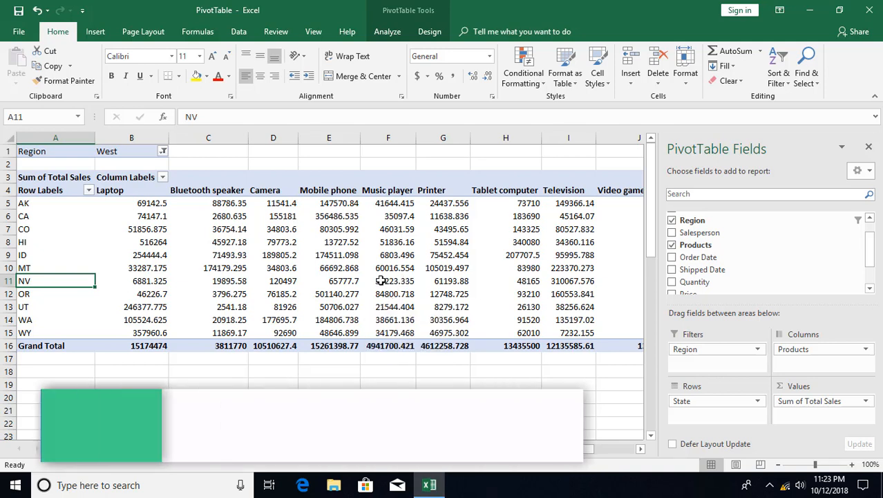
{"action": "left_click", "coordinate": [387, 31]}
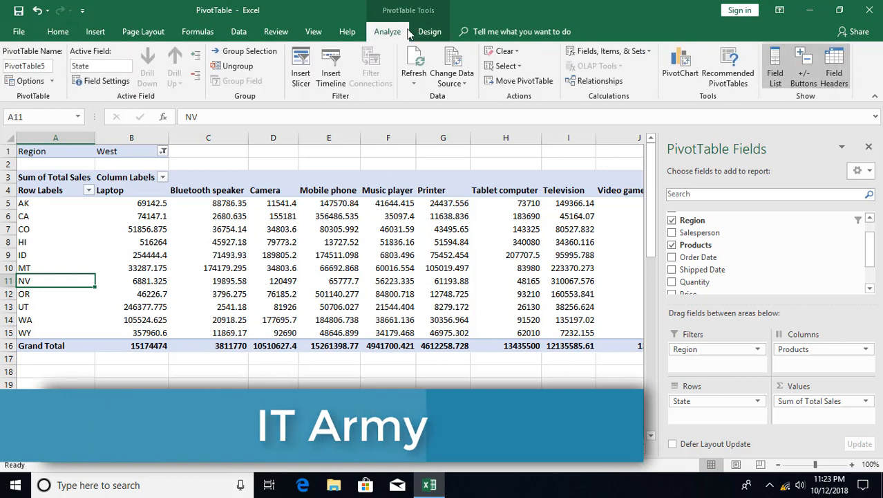
{"action": "left_click", "coordinate": [429, 31]}
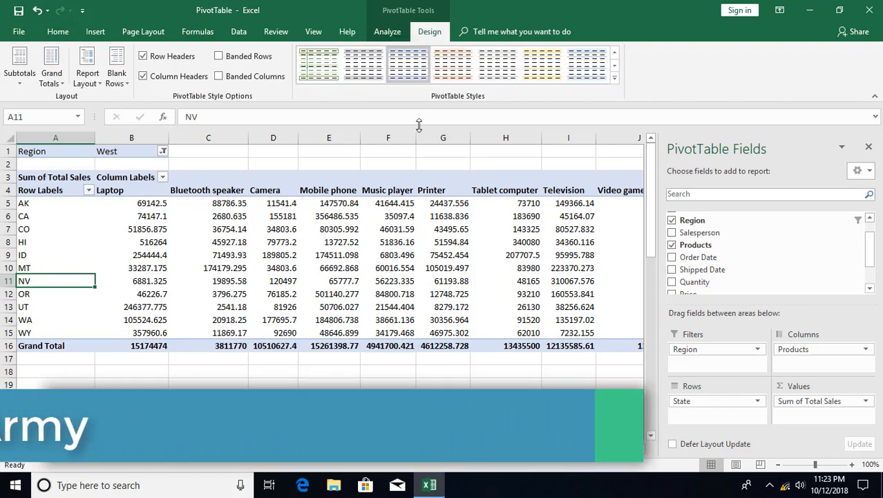
{"action": "left_click", "coordinate": [22, 81]}
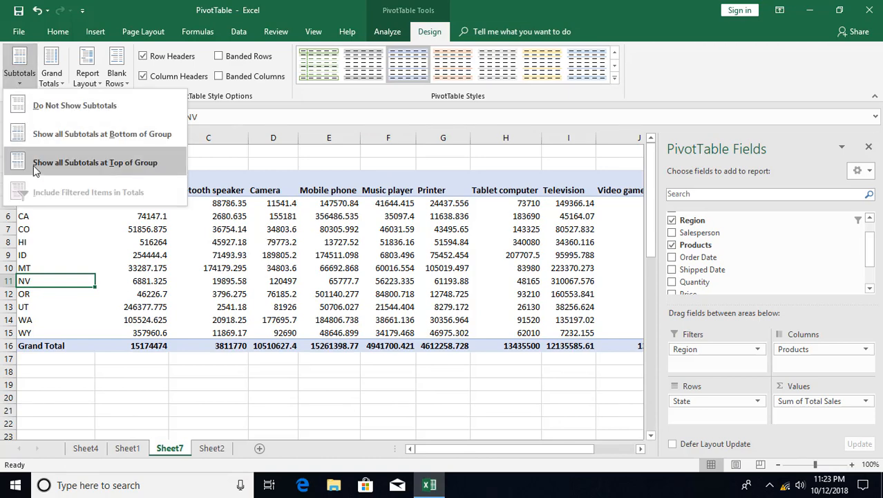
{"action": "left_click", "coordinate": [128, 19]}
{"action": "left_click", "coordinate": [54, 84]}
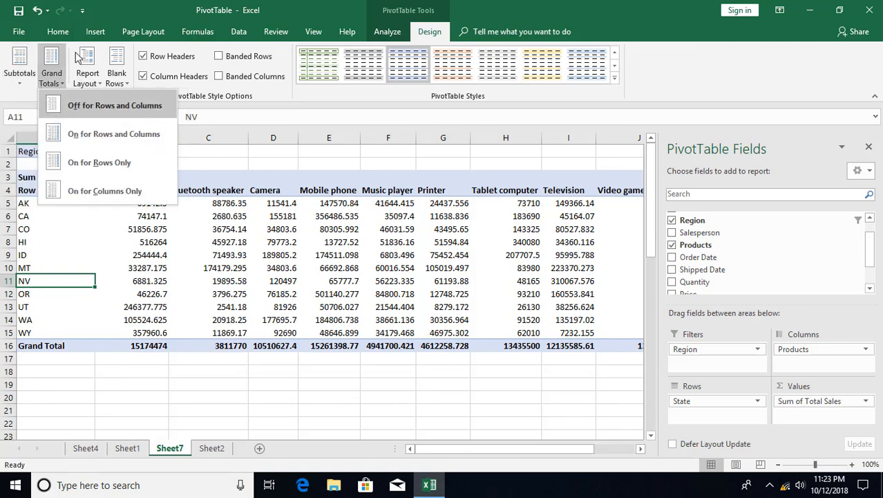
{"action": "left_click", "coordinate": [109, 8]}
{"action": "left_click", "coordinate": [87, 78]}
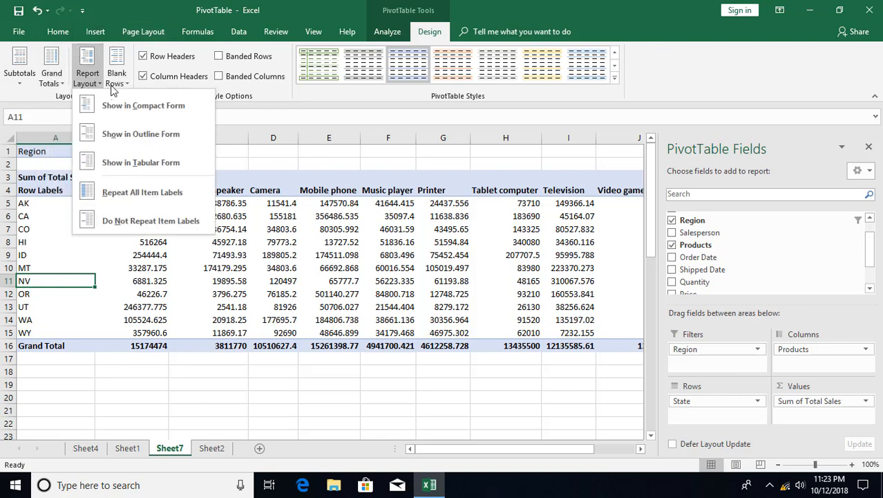
{"action": "left_click", "coordinate": [152, 15]}
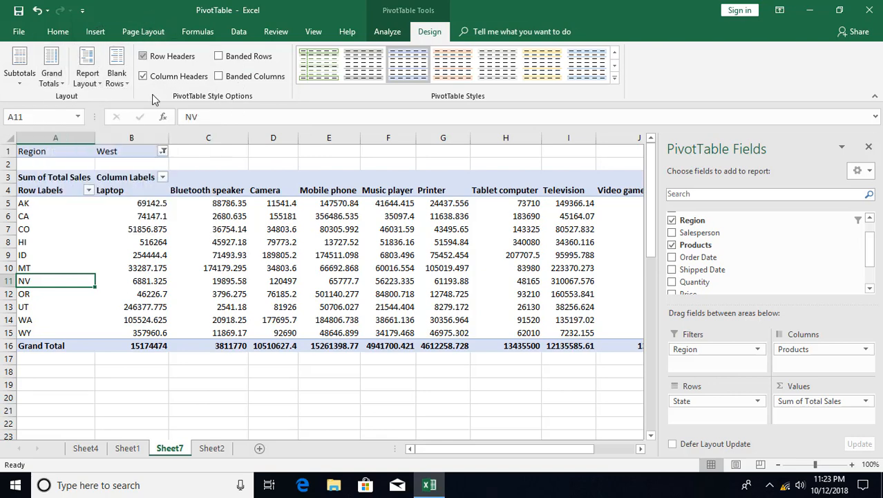
Try out the PivotTable's banded rows, banded columns, row headers and column headers style options, restoring each one.
{"action": "left_click", "coordinate": [219, 57]}
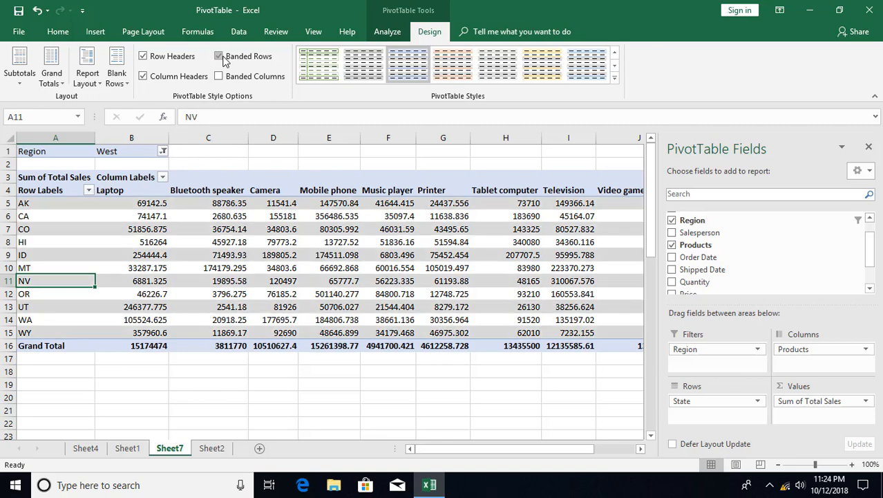
{"action": "left_click", "coordinate": [220, 57]}
{"action": "left_click", "coordinate": [219, 77]}
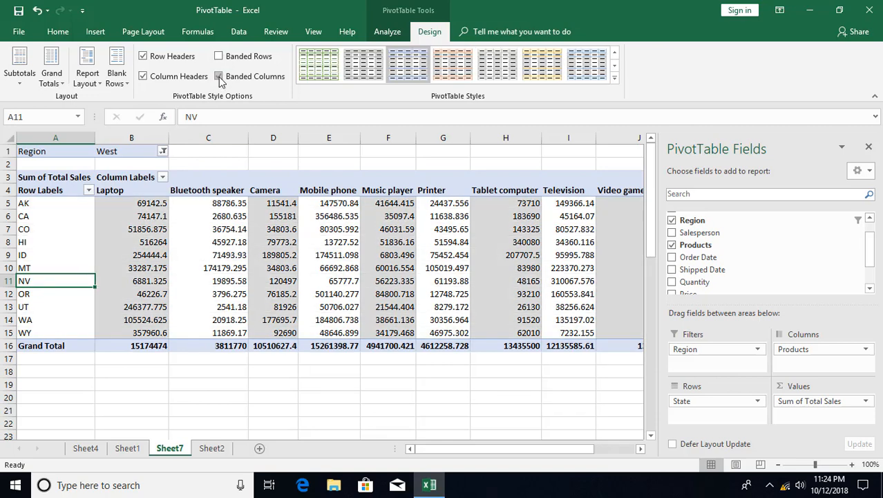
{"action": "left_click", "coordinate": [219, 77]}
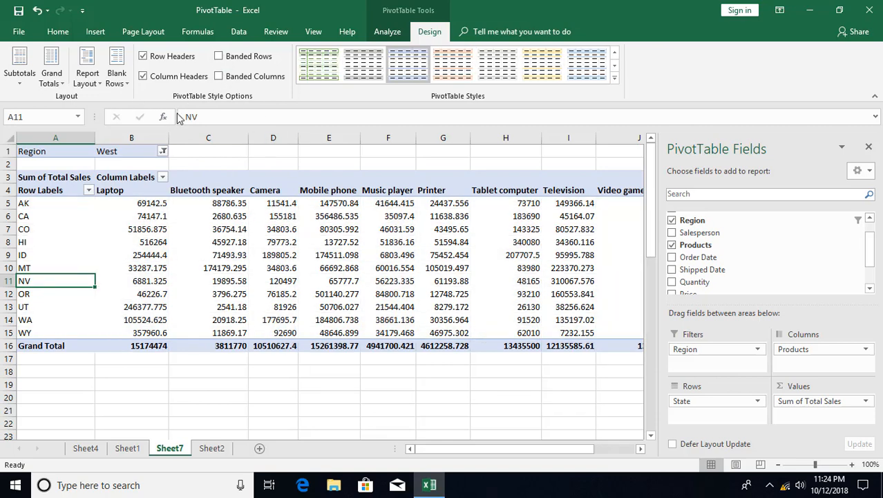
{"action": "left_click", "coordinate": [144, 56]}
{"action": "left_click", "coordinate": [143, 56]}
{"action": "left_click", "coordinate": [143, 76]}
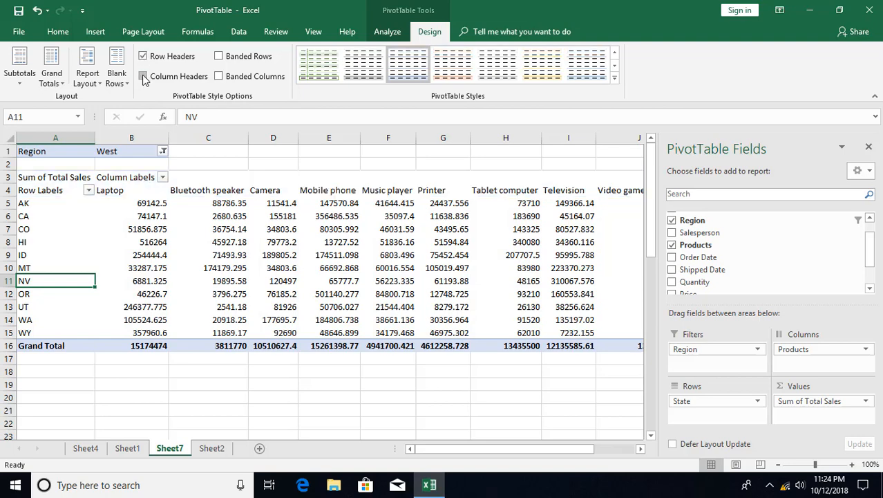
{"action": "left_click", "coordinate": [143, 76]}
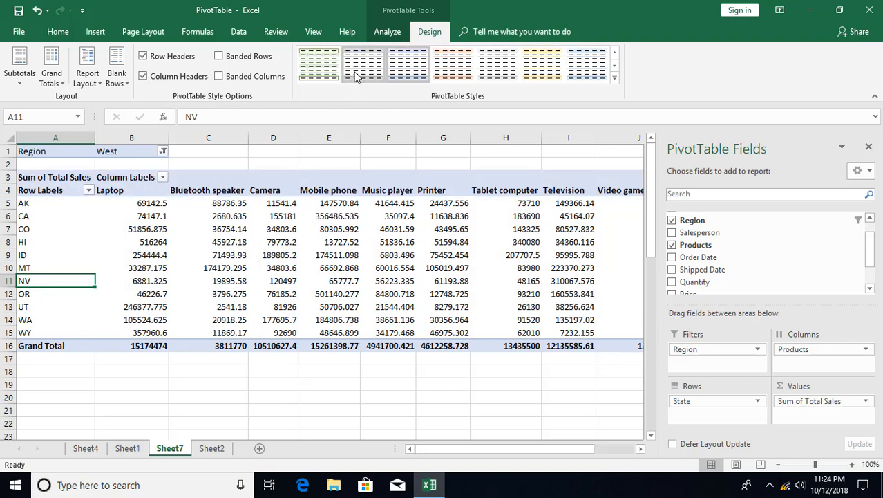
Try a black-and-grey style on the PivotTable, and apply the light blue style with shaded header and grand total rows.
{"action": "left_click", "coordinate": [497, 64]}
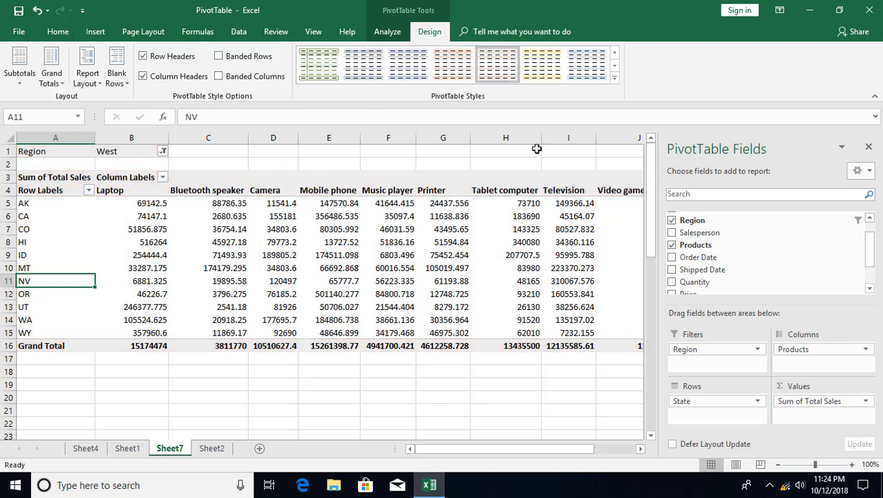
{"action": "left_click", "coordinate": [587, 64]}
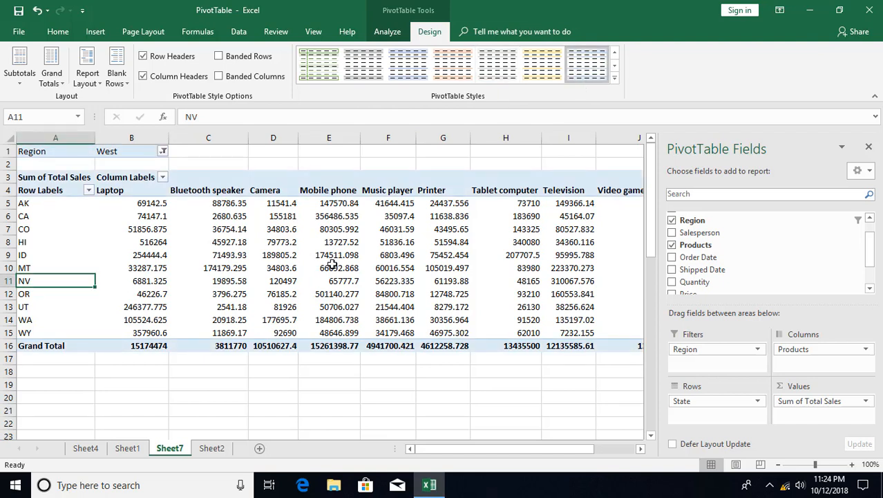
{"action": "left_click", "coordinate": [239, 282]}
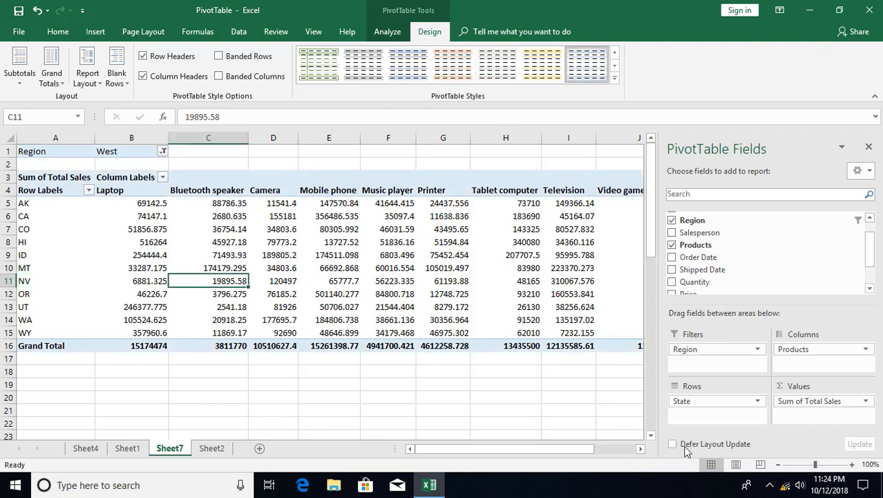